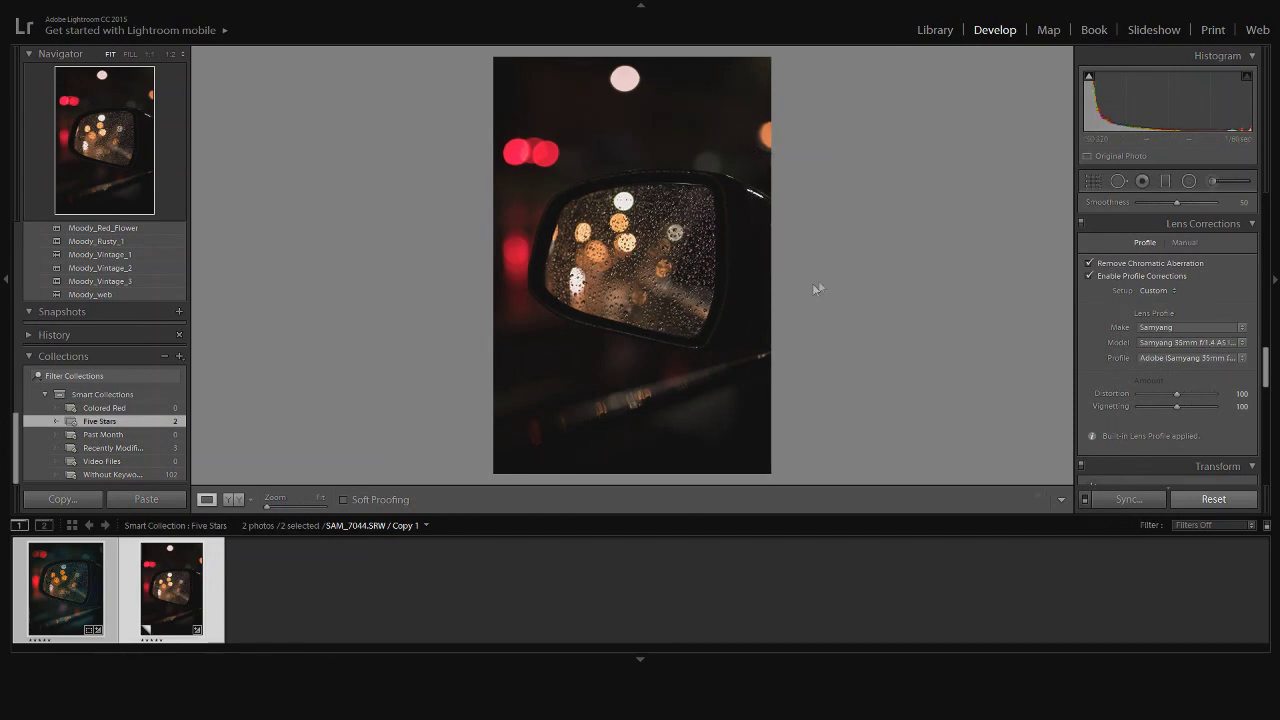
- Crop the photo with the Crop tool, trimming the light spot at the top and a strip at the bottom
scroll(1266, 376, up, 1)
scroll(1266, 376, up, 5)
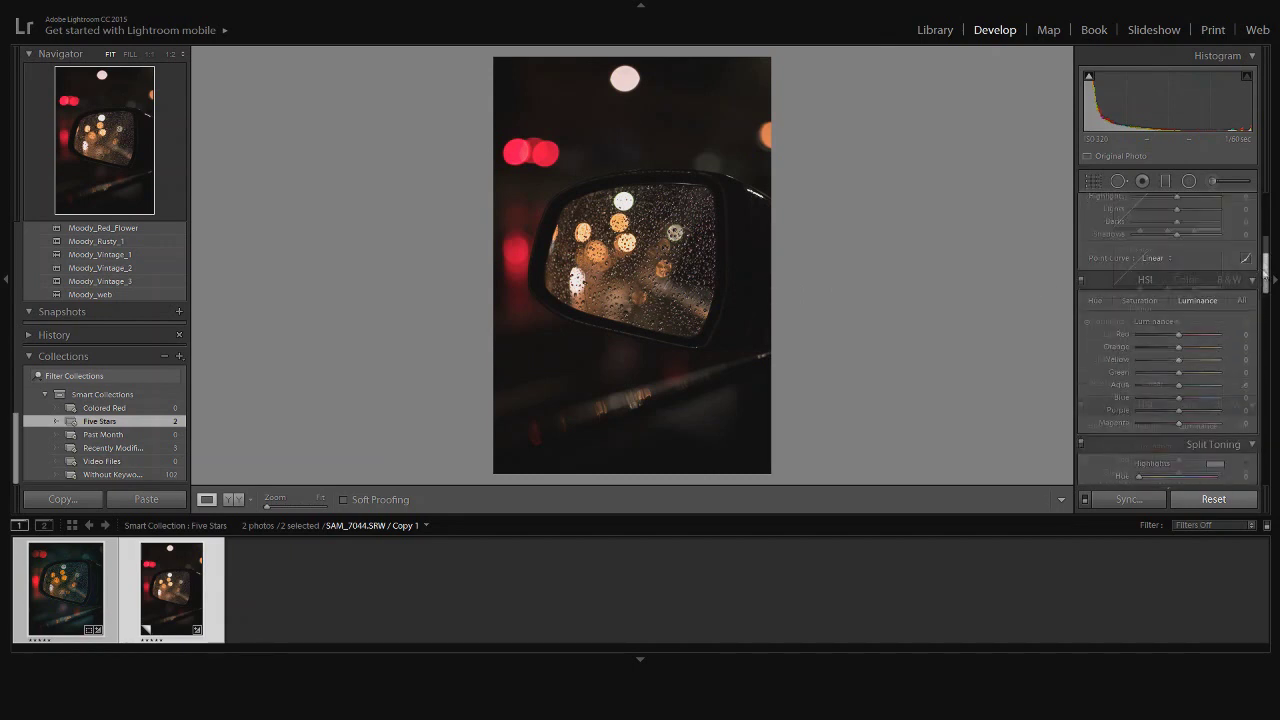
click(1093, 183)
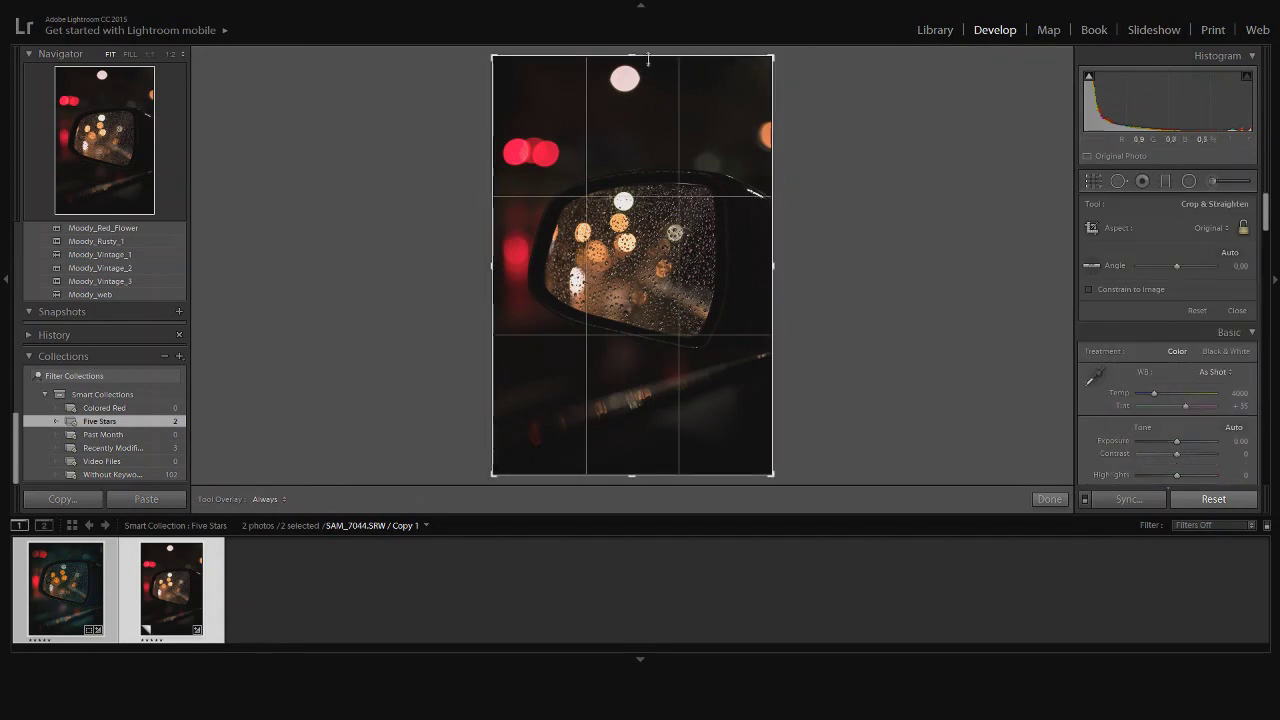
drag(641, 58, 636, 80)
drag(634, 451, 634, 436)
drag(491, 266, 495, 266)
drag(769, 266, 767, 267)
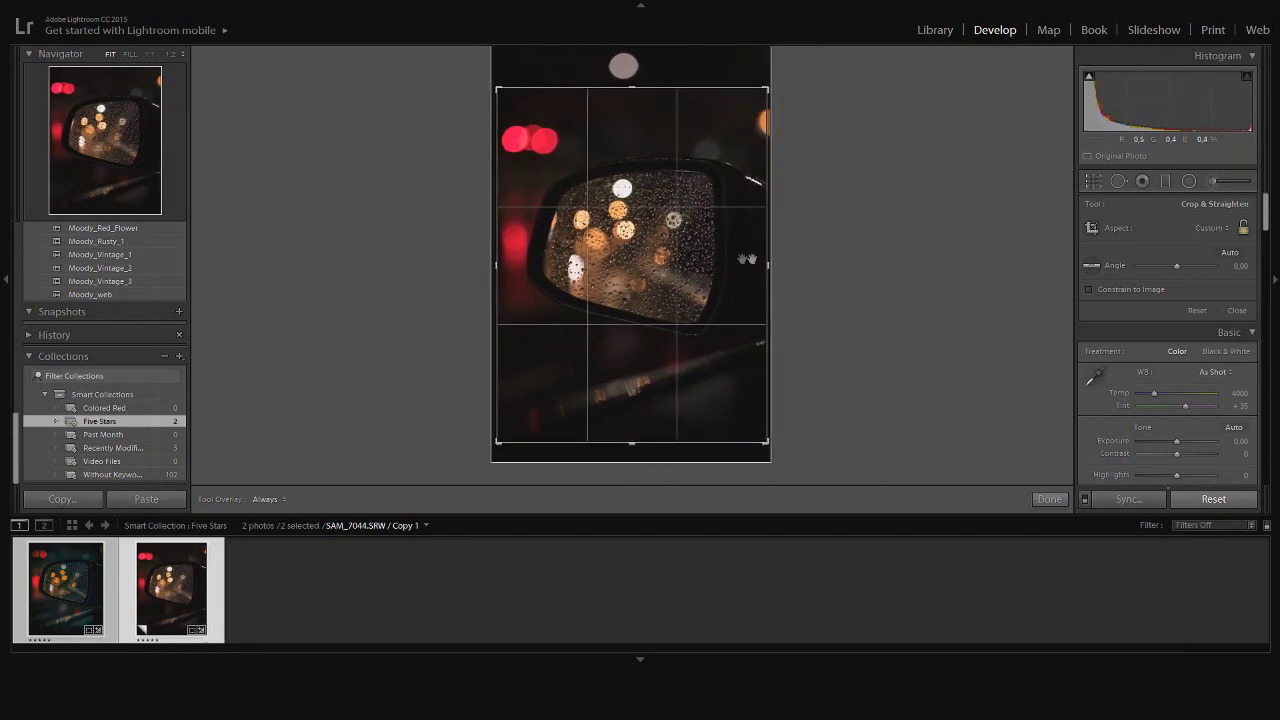
click(1049, 499)
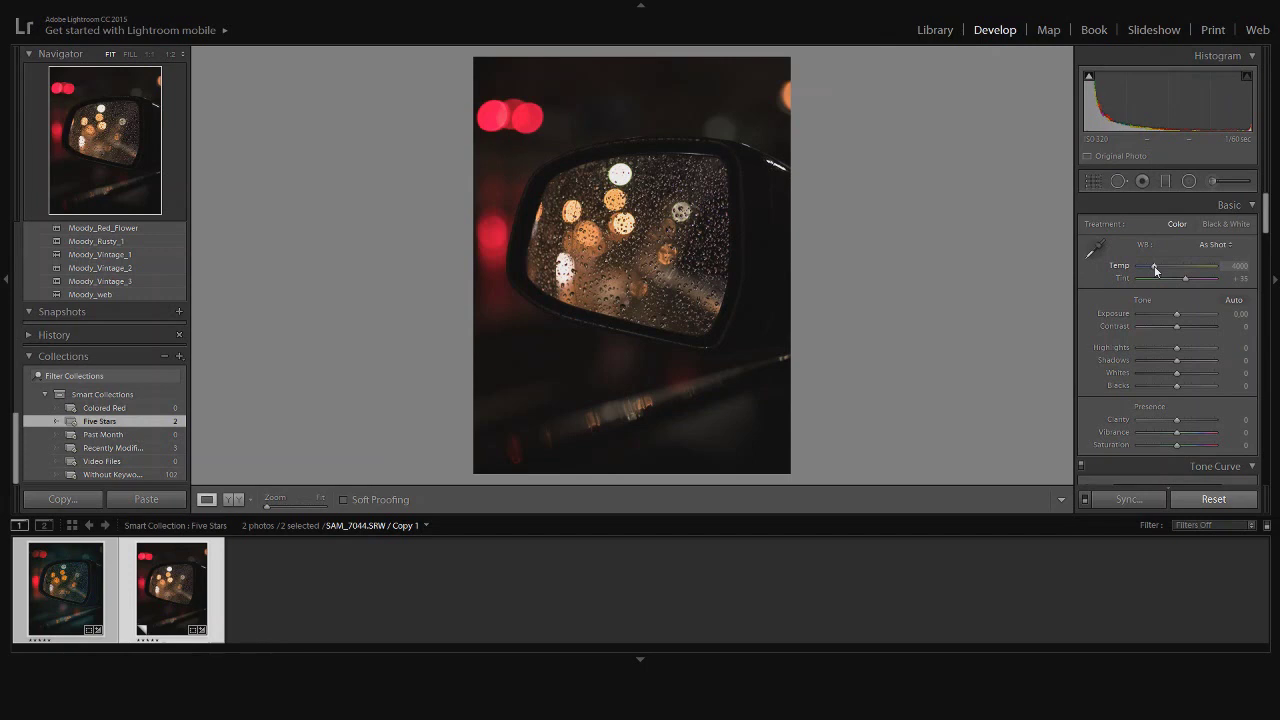
- Set Temp to 3667 and Tint to +50, with Exposure −1.75, Highlights −100, Shadows +100 and Whites +70
mouse_move(1156, 268)
mouse_down()
mouse_move(1210, 268)
mouse_move(1137, 268)
mouse_move(1153, 270)
mouse_up()
mouse_move(1188, 276)
mouse_down()
mouse_move(1212, 281)
mouse_move(1196, 280)
mouse_up()
drag(1175, 348, 1212, 360)
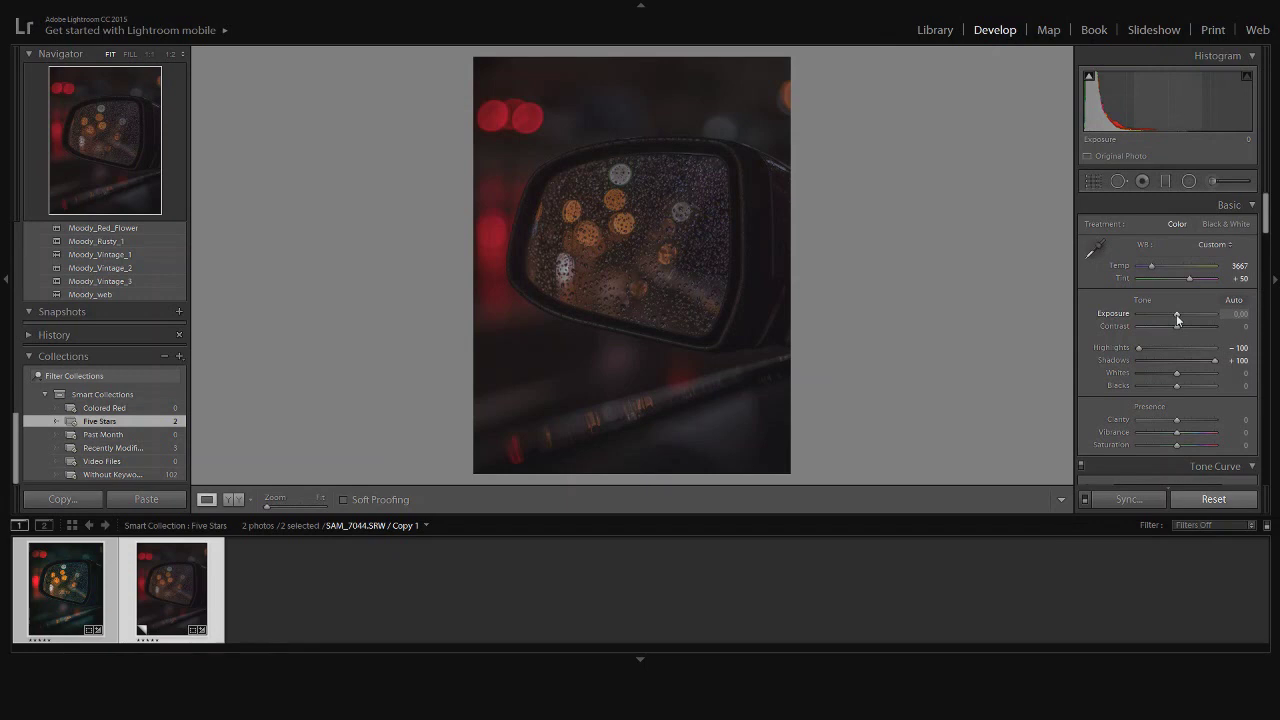
drag(1176, 314, 1162, 314)
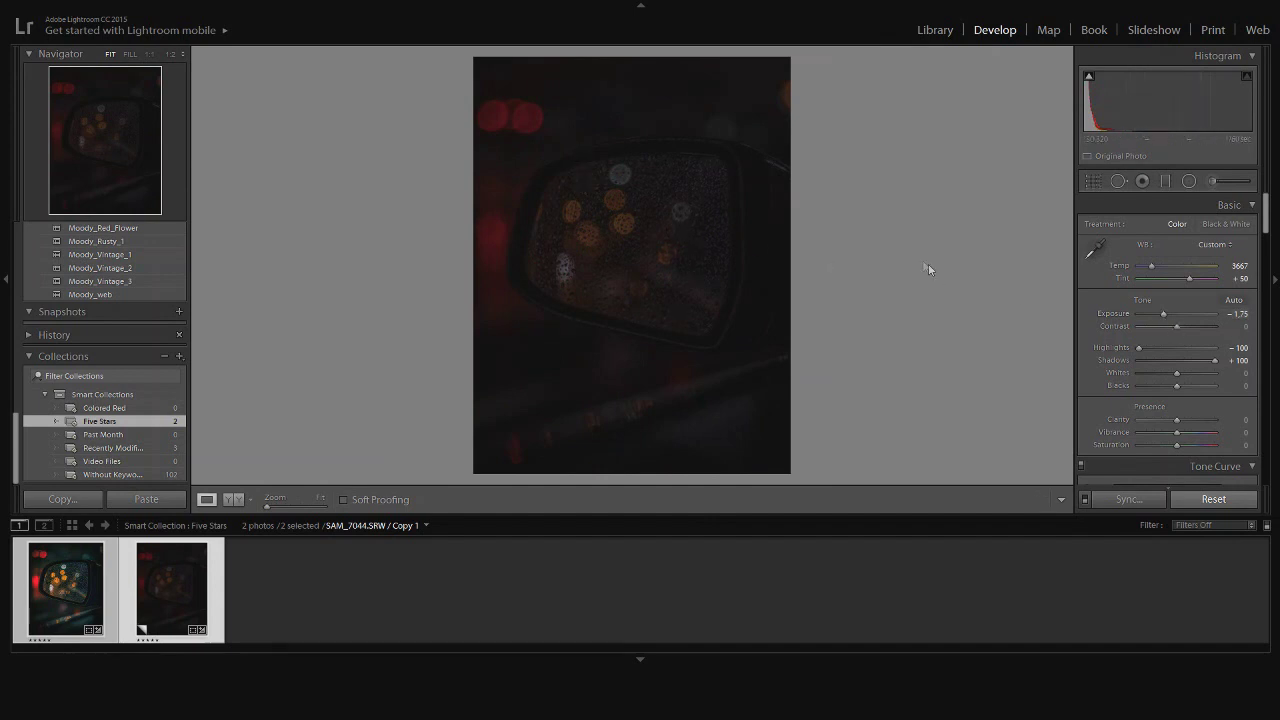
drag(1176, 374, 1204, 377)
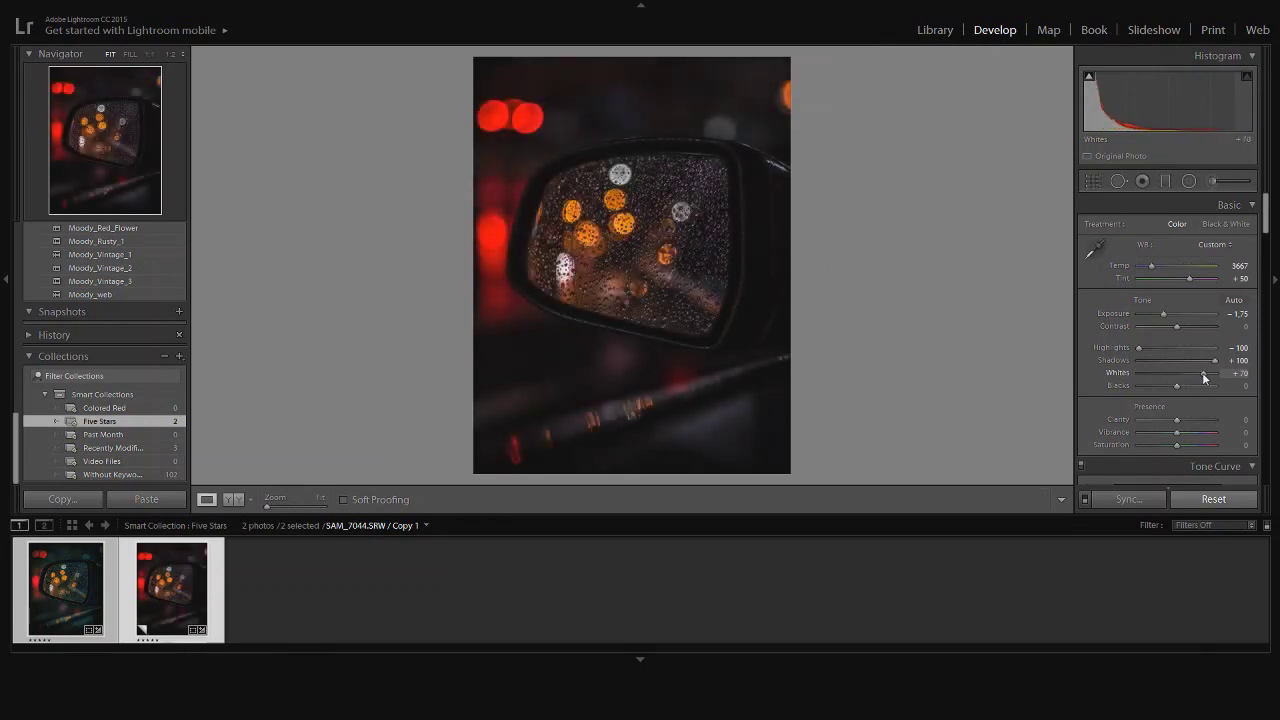
- Remove the purple fringing around the raindrops with a manual Defringe purple amount of 8, inspecting the mirror close up
click(700, 190)
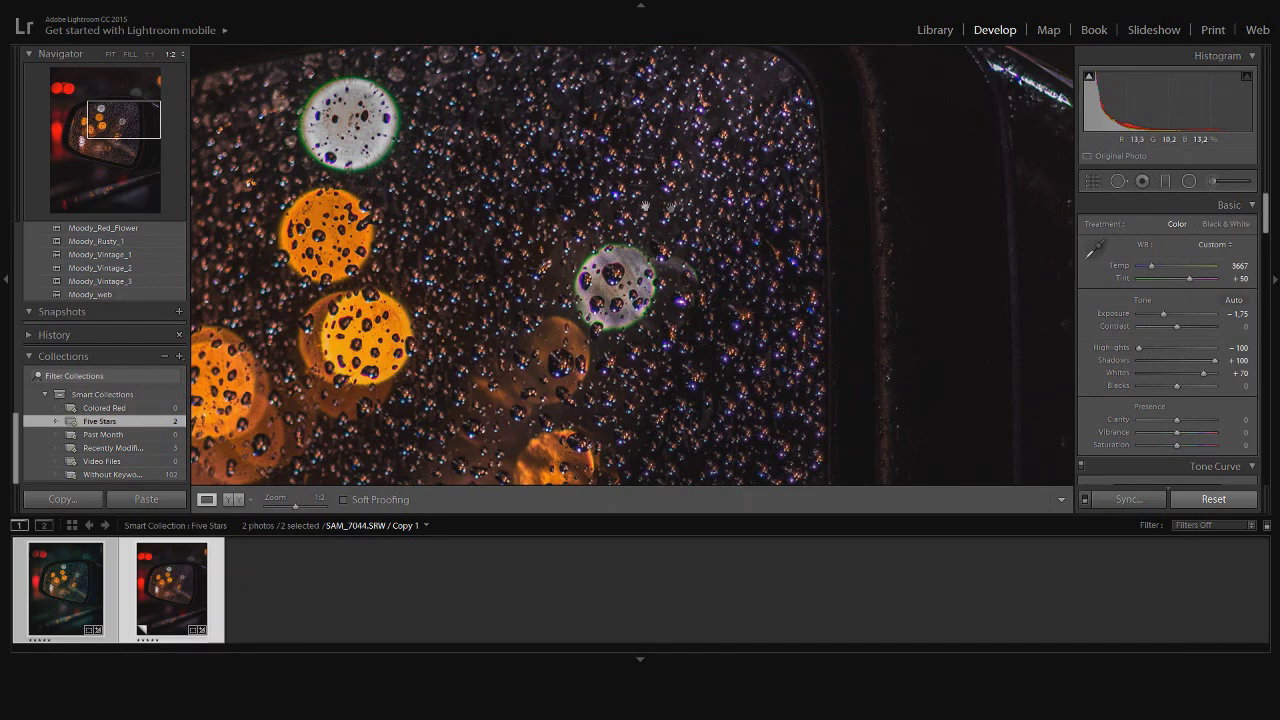
click(627, 209)
drag(1266, 213, 1267, 372)
click(1183, 224)
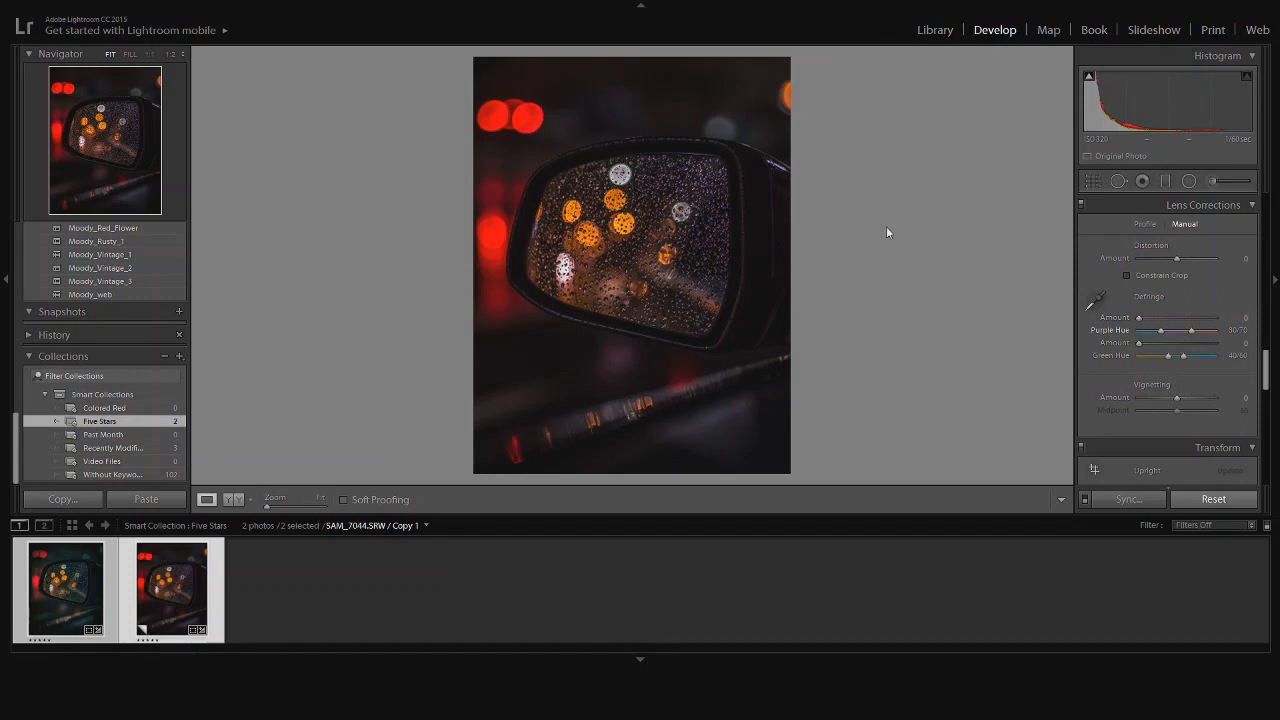
click(690, 195)
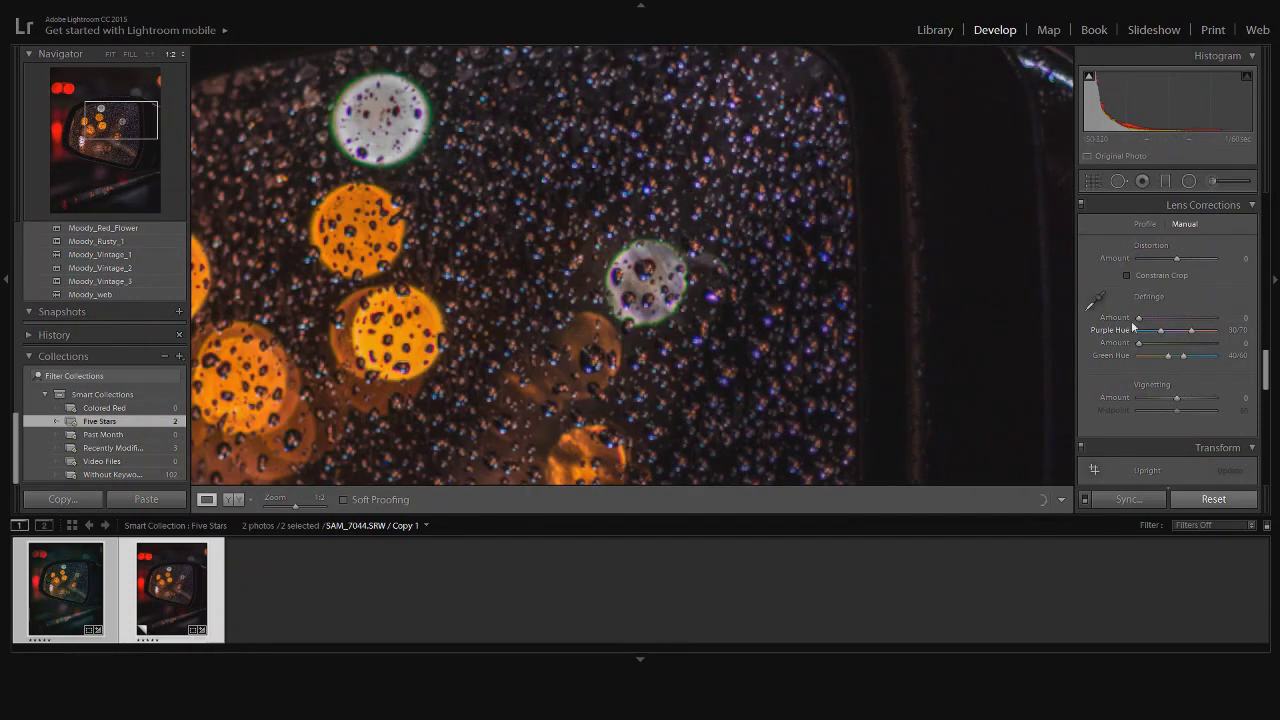
drag(1142, 322, 1171, 322)
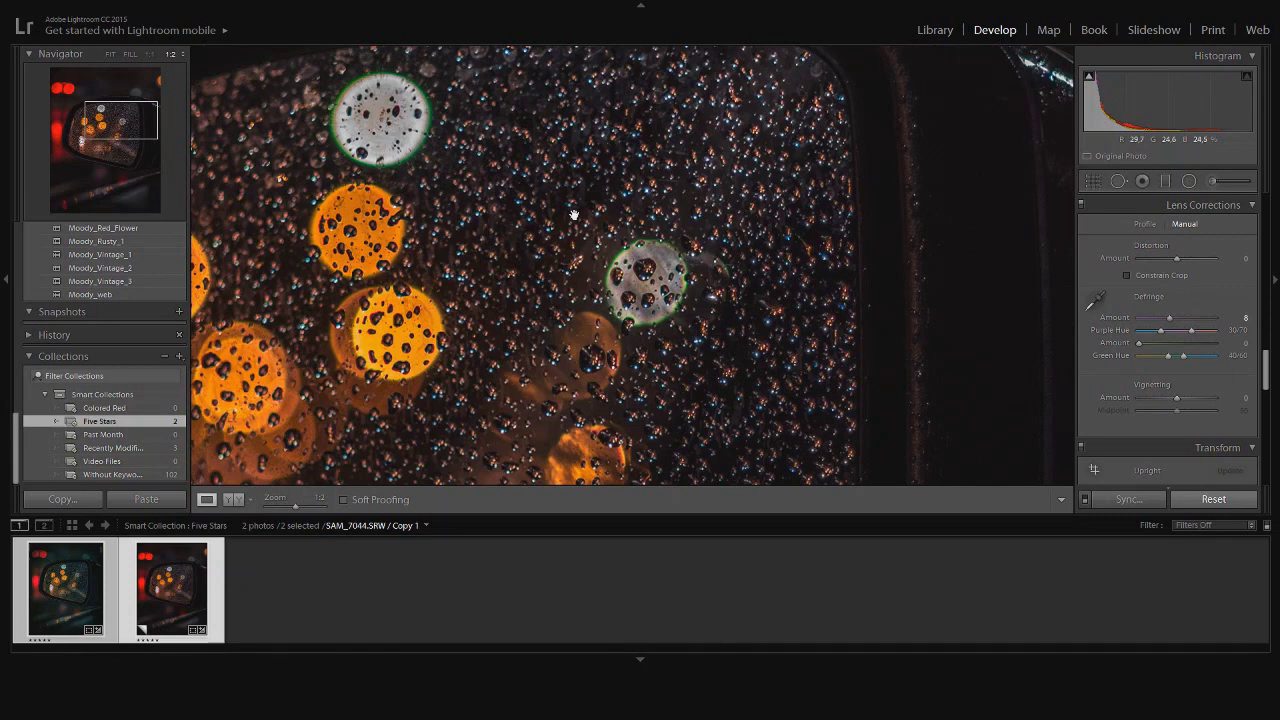
click(511, 224)
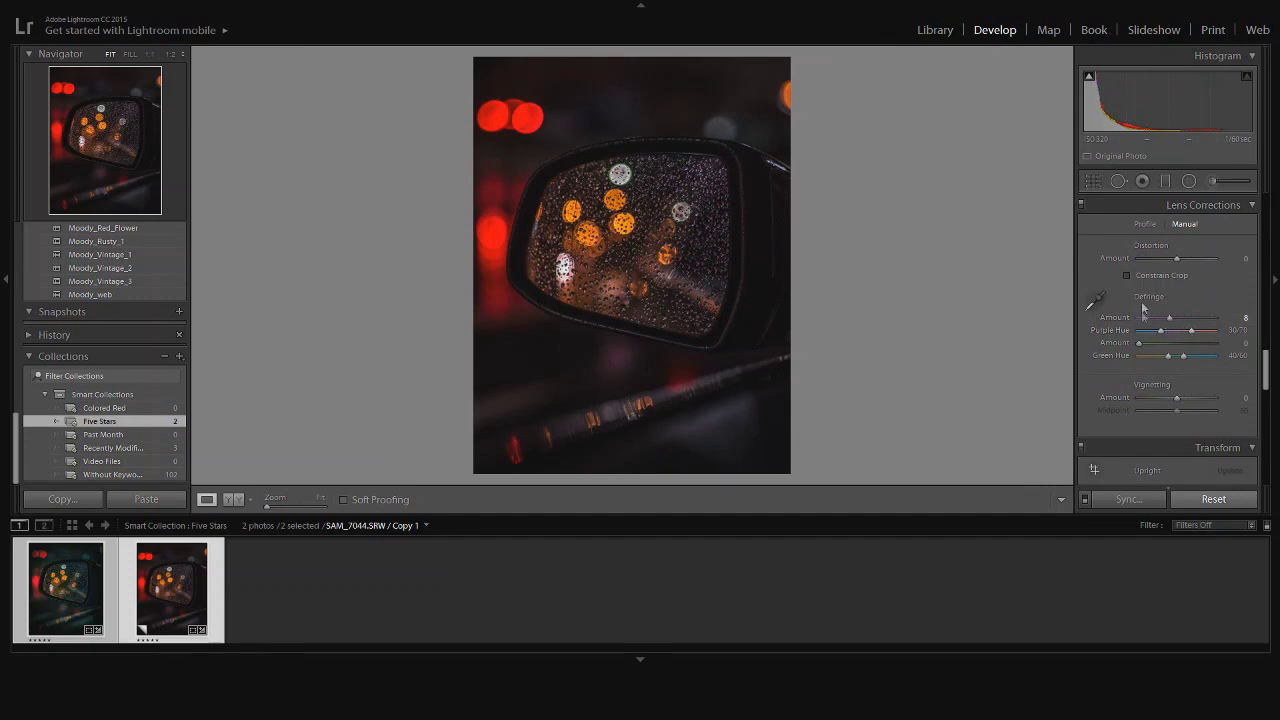
- Set Vibrance to +49, Saturation to −14 and Clarity to −19, and raise Blacks to +95
drag(1266, 365, 1263, 195)
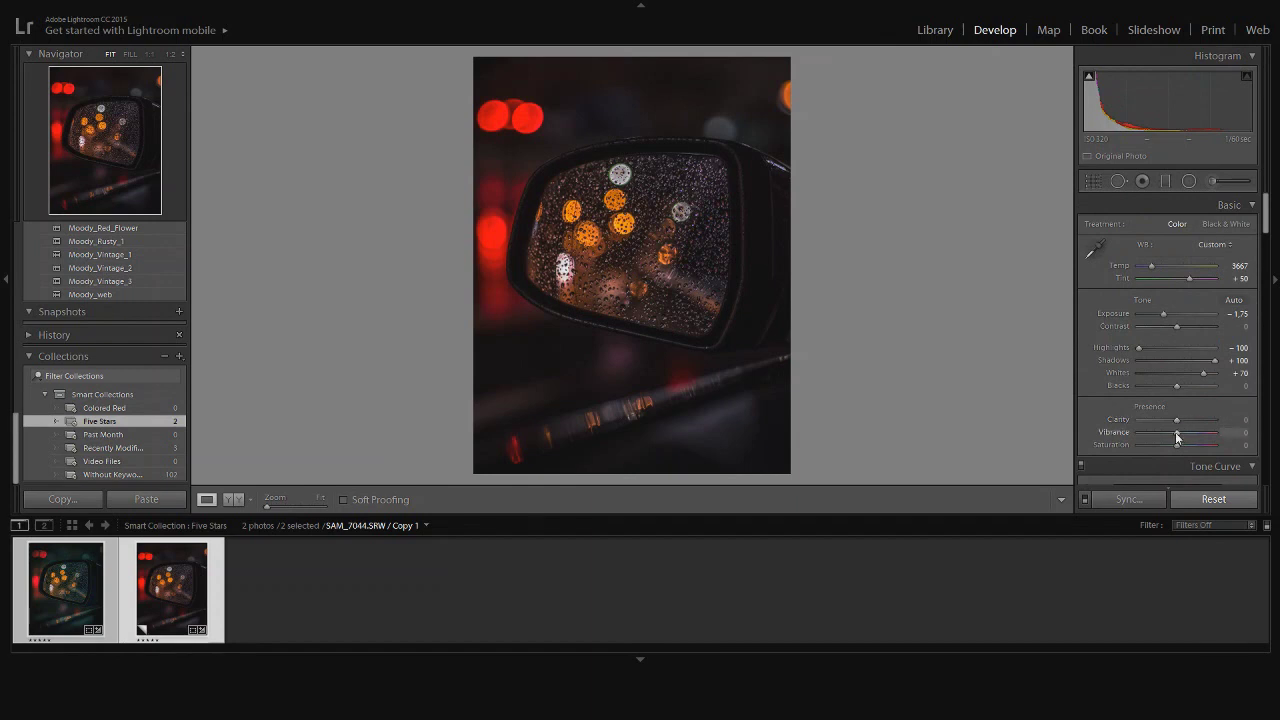
drag(1178, 437, 1196, 435)
drag(1196, 436, 1172, 449)
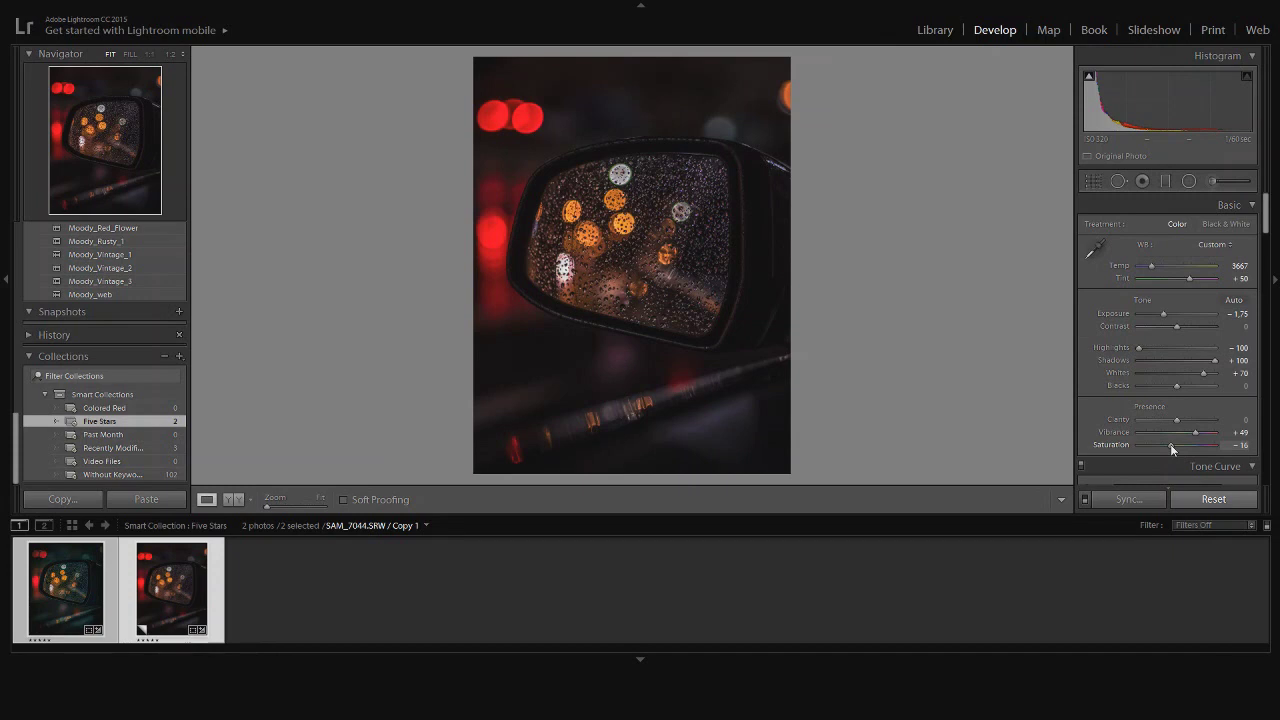
drag(1172, 449, 1174, 450)
mouse_move(1176, 417)
mouse_down()
mouse_move(1208, 415)
mouse_move(1168, 415)
mouse_move(1177, 421)
mouse_up()
drag(1176, 421, 1173, 421)
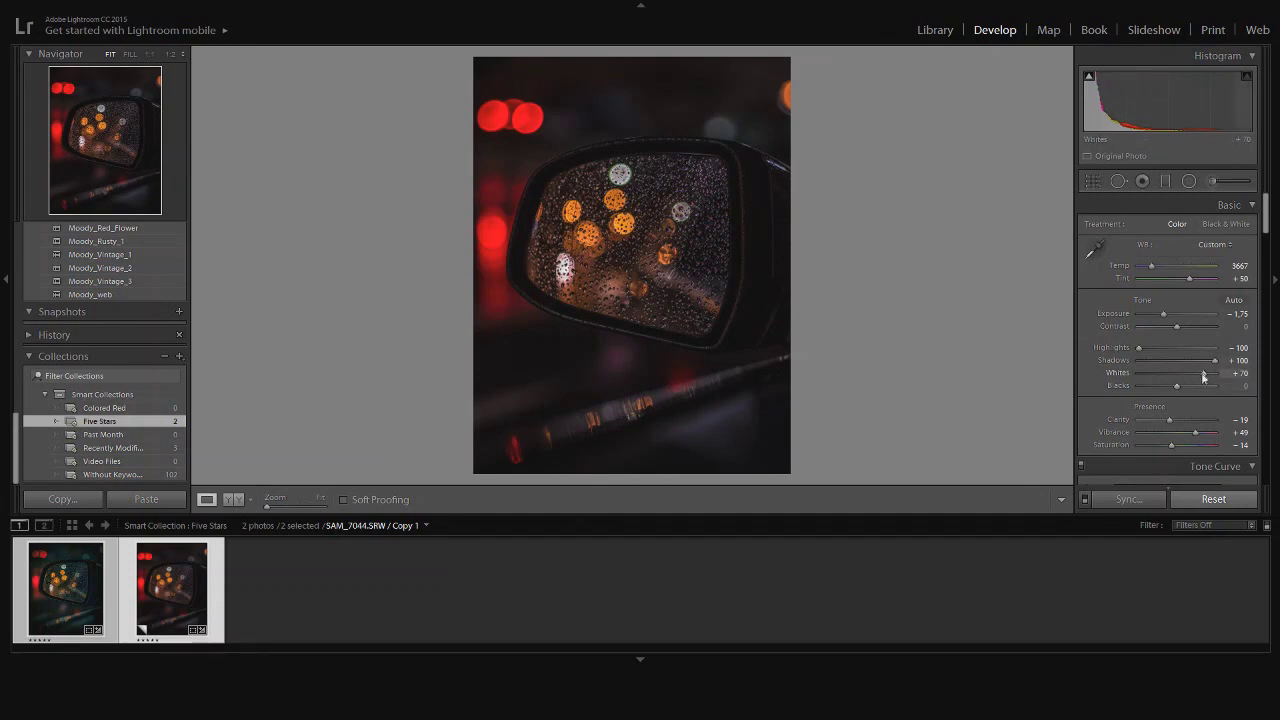
drag(1176, 388, 1213, 388)
drag(1222, 387, 1210, 387)
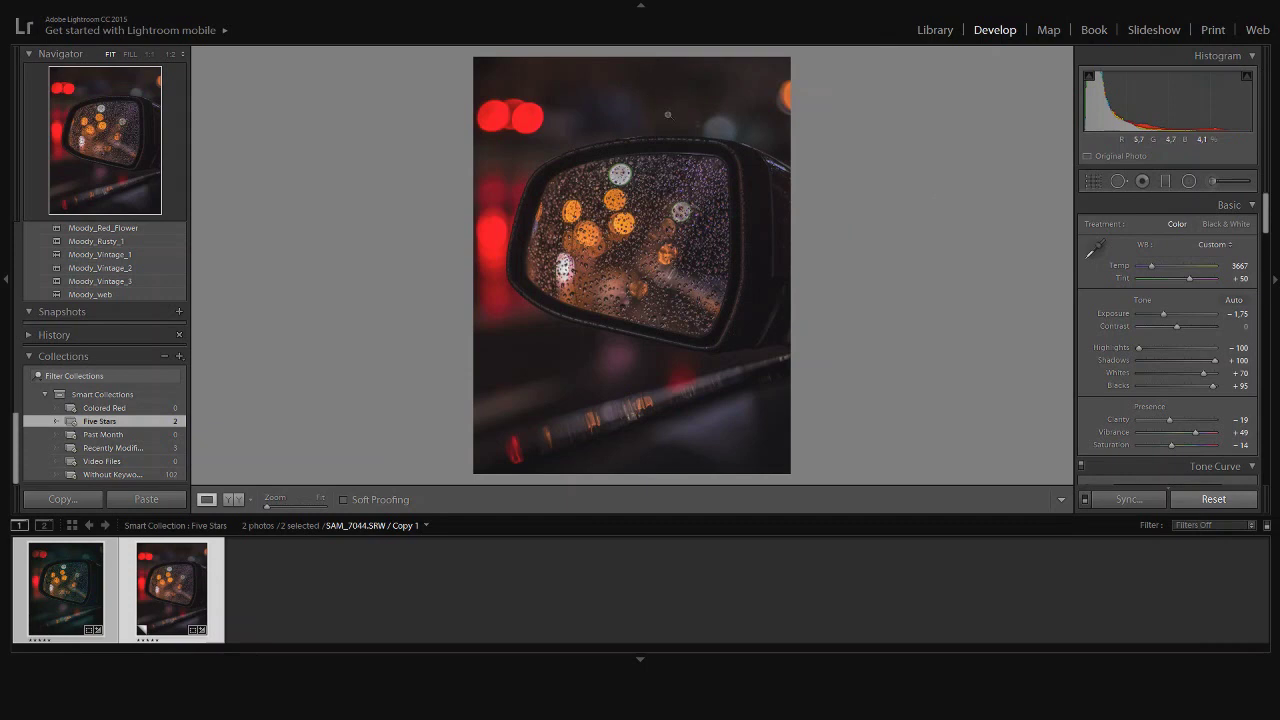
- Shape the tone curve with Highlights +48, Lights +32, Darks +39 and Shadows −18
drag(1273, 203, 1258, 246)
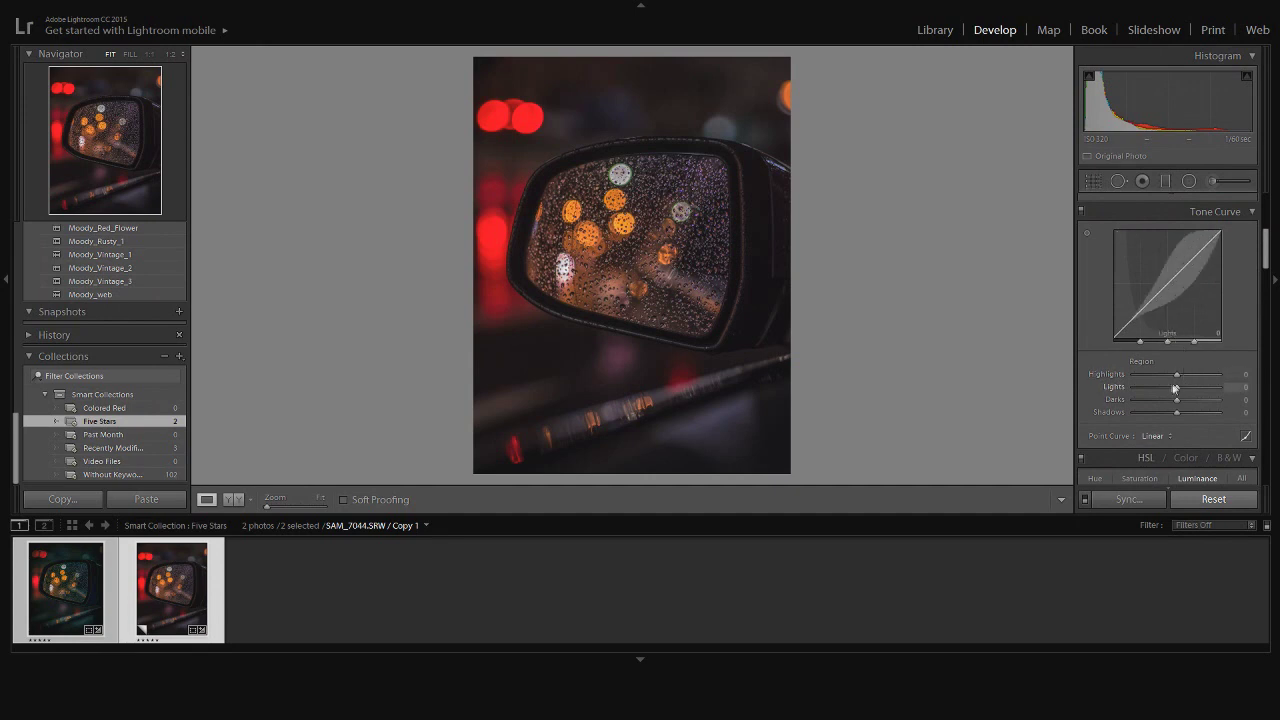
drag(1178, 389, 1193, 387)
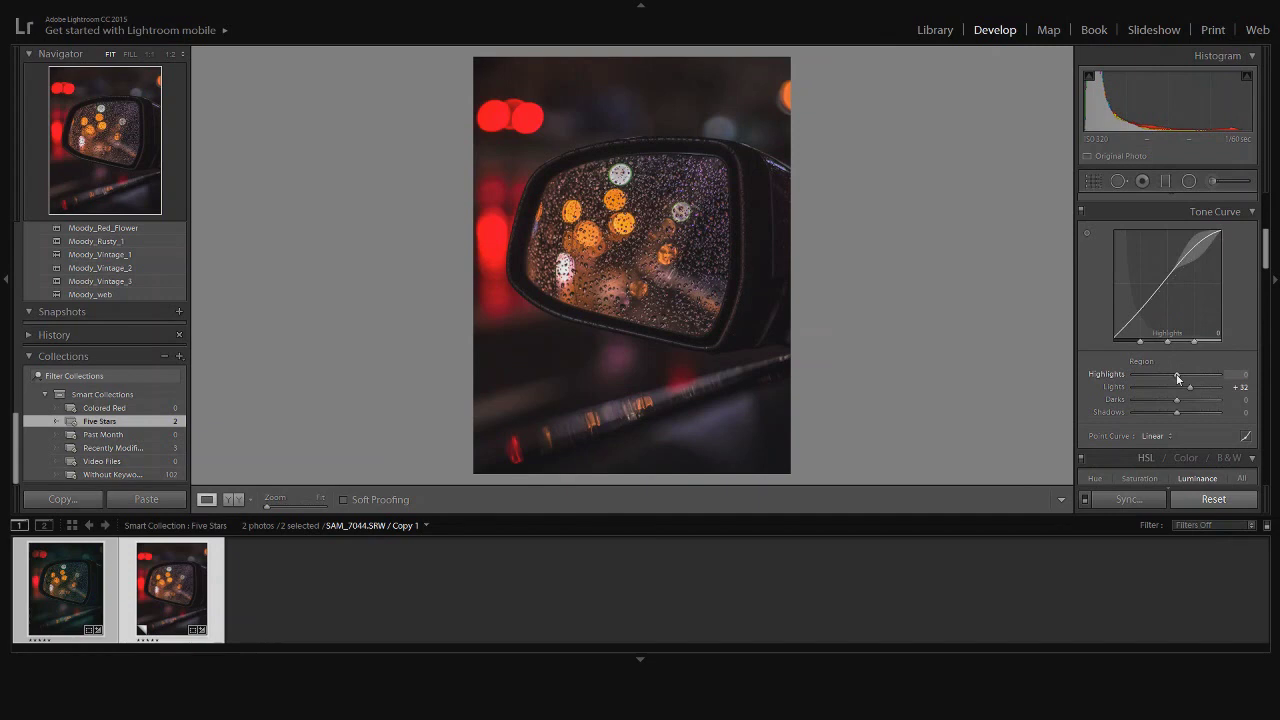
drag(1177, 378, 1197, 379)
drag(1177, 403, 1193, 403)
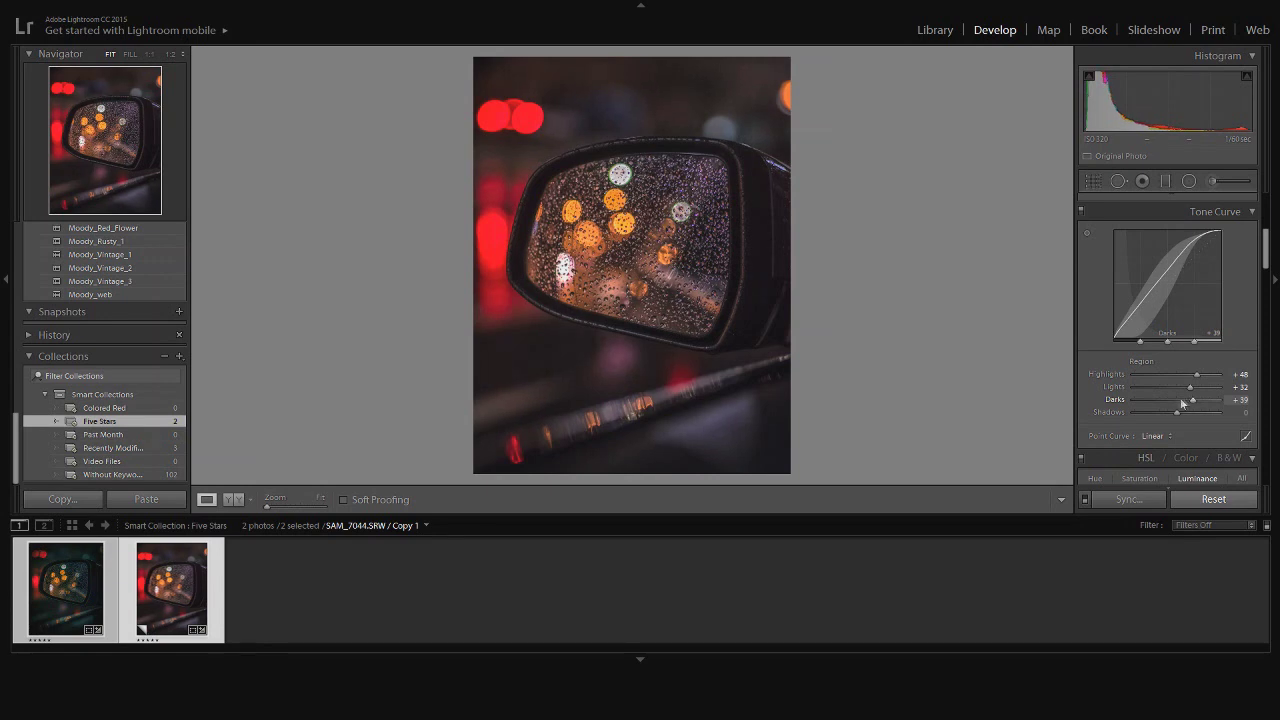
drag(1176, 414, 1168, 414)
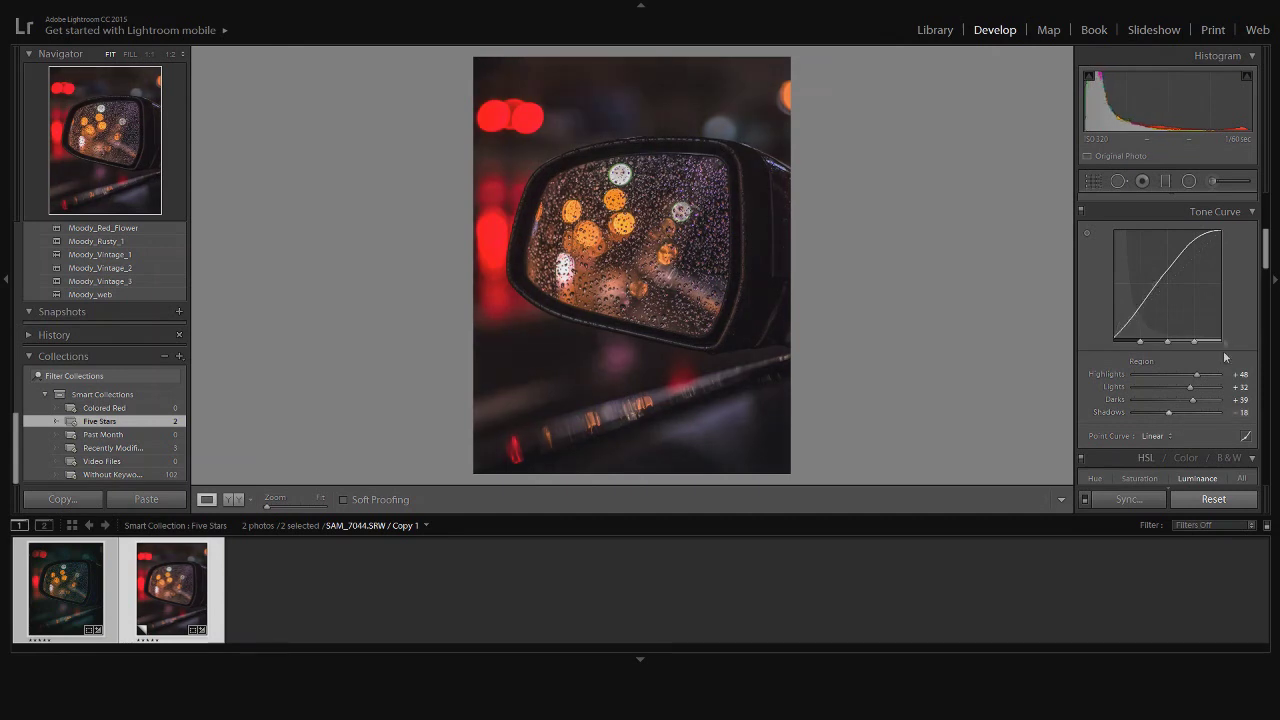
- Adjust the HSL luminance: lower red to −40, darken yellow, fine-tune orange, and brighten blue and purple
drag(1265, 260, 1265, 295)
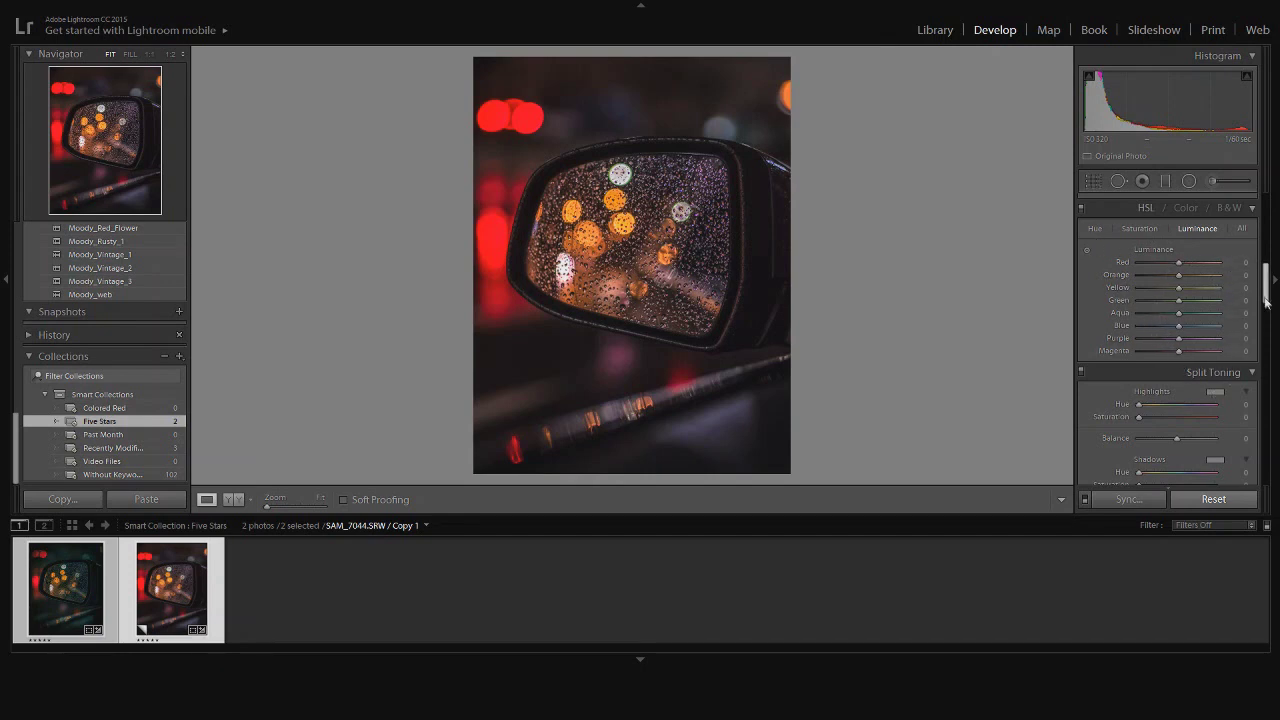
drag(1265, 297, 1265, 303)
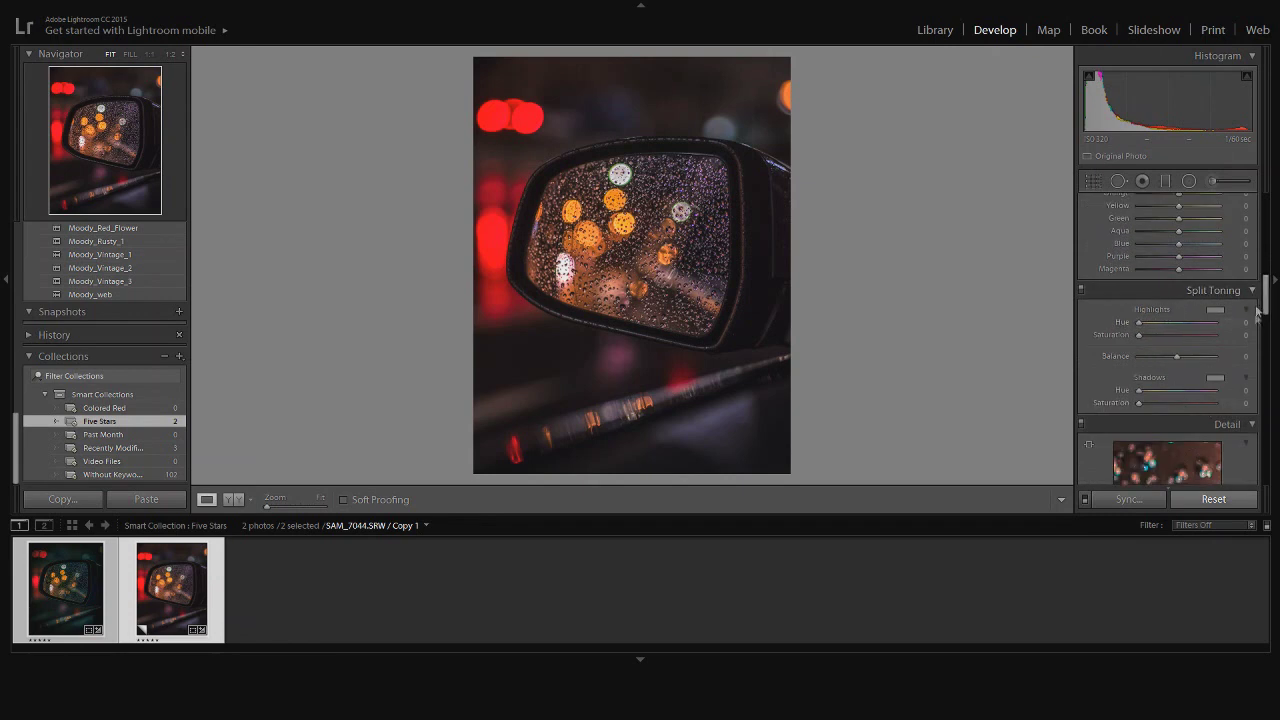
scroll(1265, 297, up, 3)
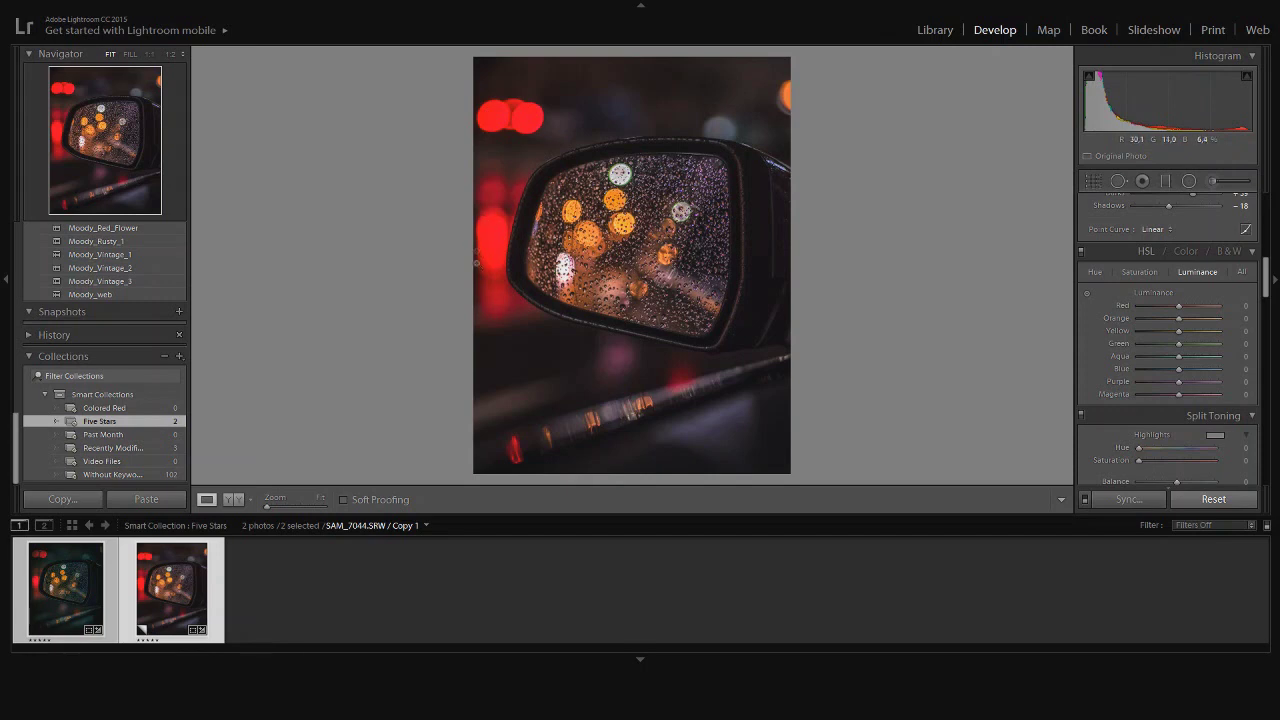
click(495, 324)
click(538, 236)
drag(1179, 305, 1162, 310)
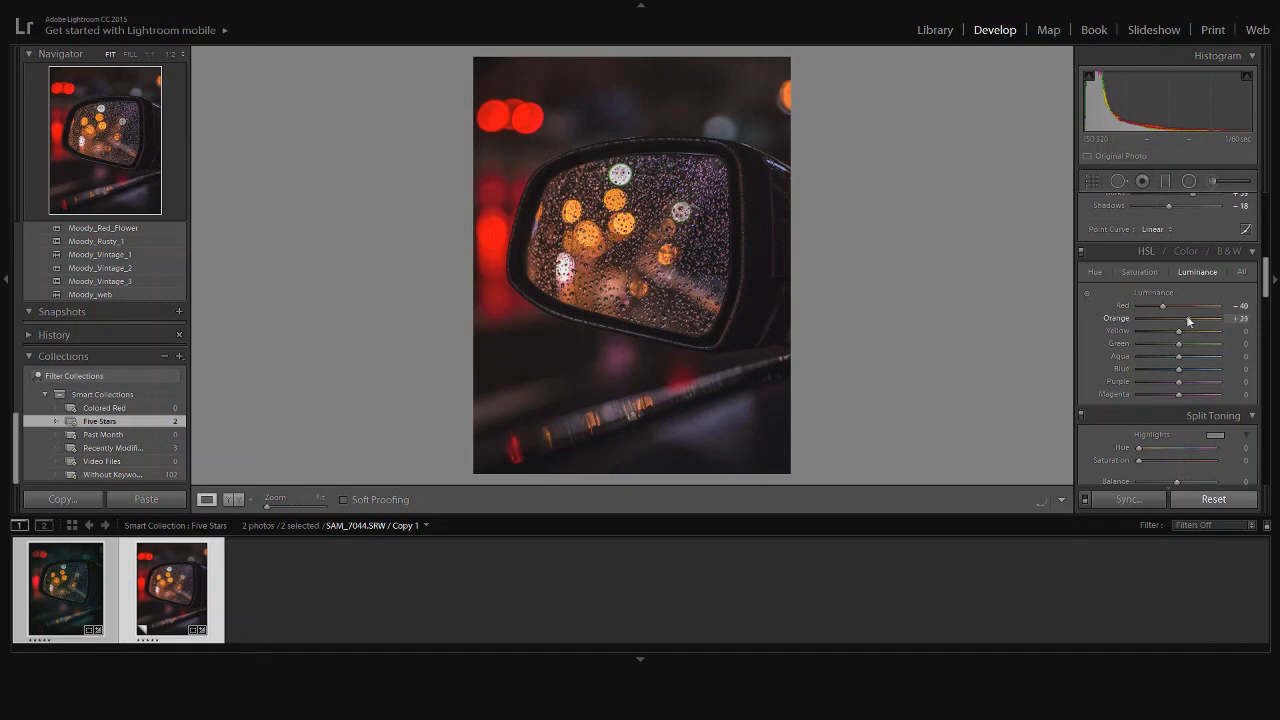
drag(1194, 317, 1180, 321)
drag(1179, 331, 1153, 334)
mouse_move(1179, 372)
mouse_down()
mouse_move(1207, 371)
mouse_move(1192, 373)
mouse_up()
mouse_move(1179, 382)
mouse_down()
mouse_move(1228, 382)
mouse_move(1152, 382)
mouse_move(1207, 382)
mouse_move(1193, 382)
mouse_up()
- Set the HSL saturation to −12 for red, −7 for orange and +28 for yellow
click(1141, 272)
drag(1166, 318, 1176, 320)
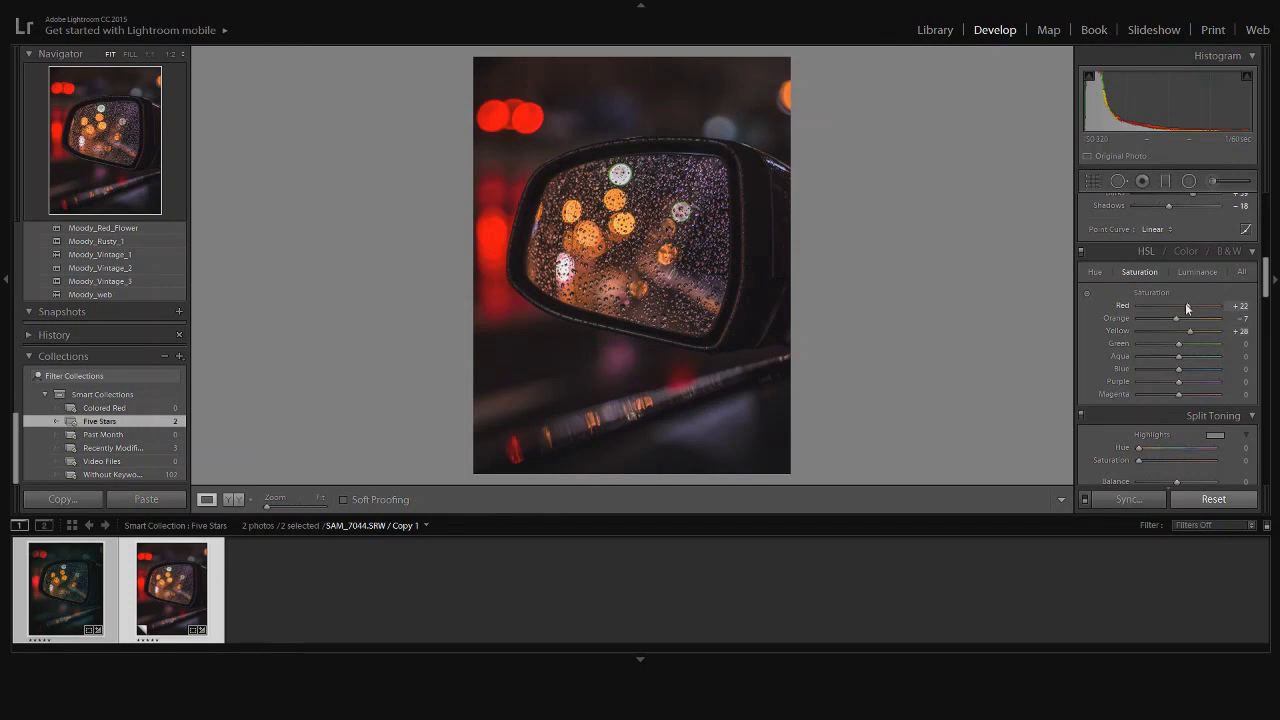
drag(1166, 308, 1174, 308)
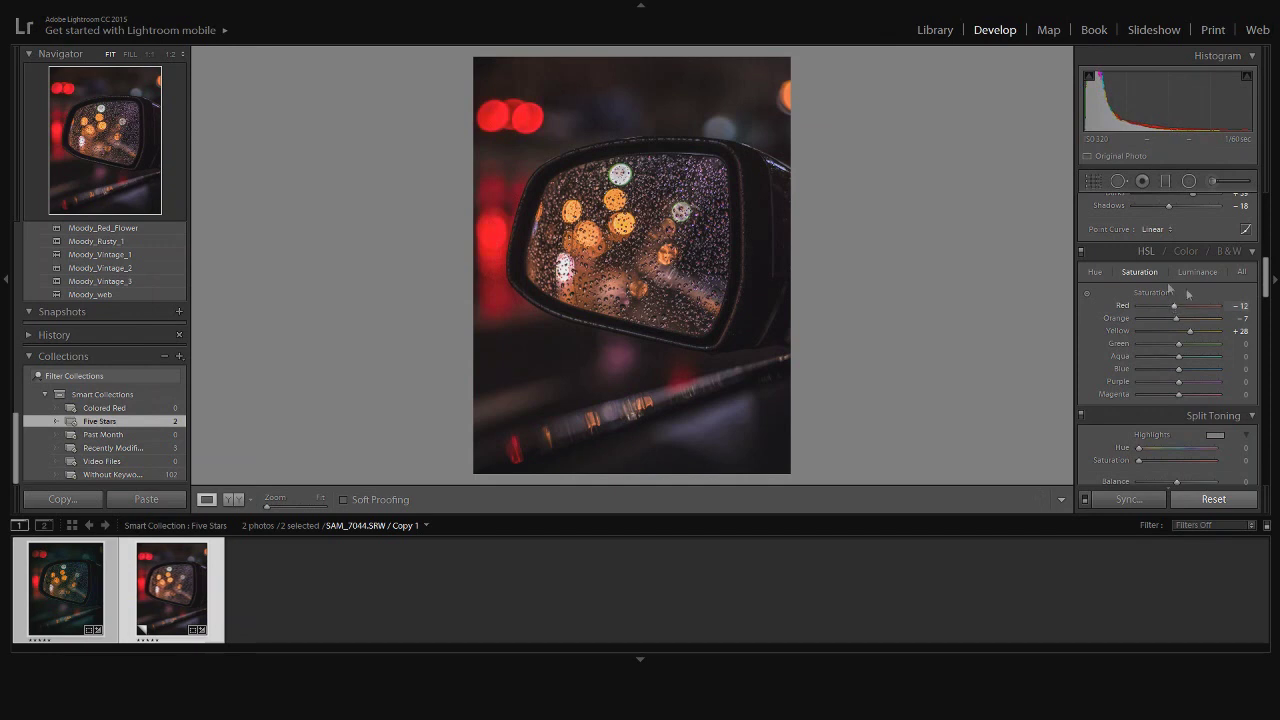
- Shift the HSL hue to −15 for orange and +33 for yellow
click(1093, 274)
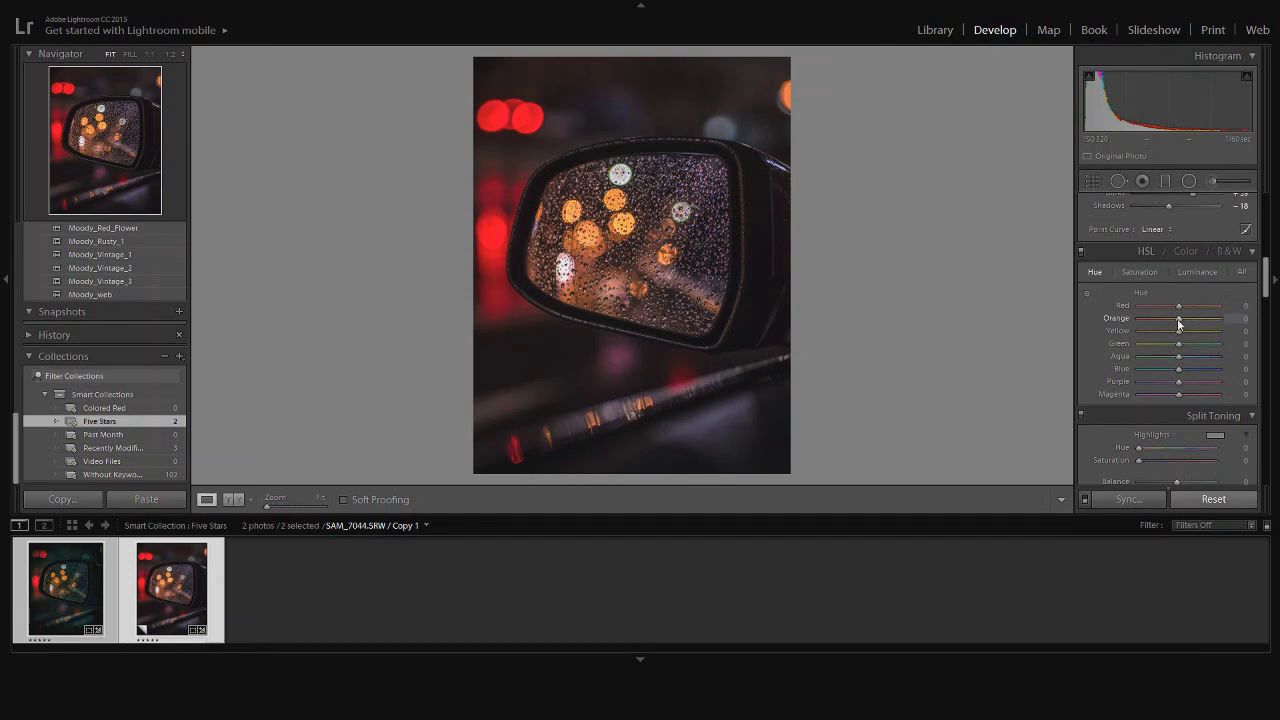
mouse_move(1179, 320)
mouse_down()
mouse_move(1137, 320)
mouse_move(1214, 316)
mouse_move(1191, 320)
mouse_up()
drag(1178, 318, 1185, 318)
drag(1188, 317, 1171, 317)
drag(1188, 330, 1195, 331)
- Split-tone the highlights with a yellow hue of 60 and a saturation of 26
drag(1265, 277, 1263, 295)
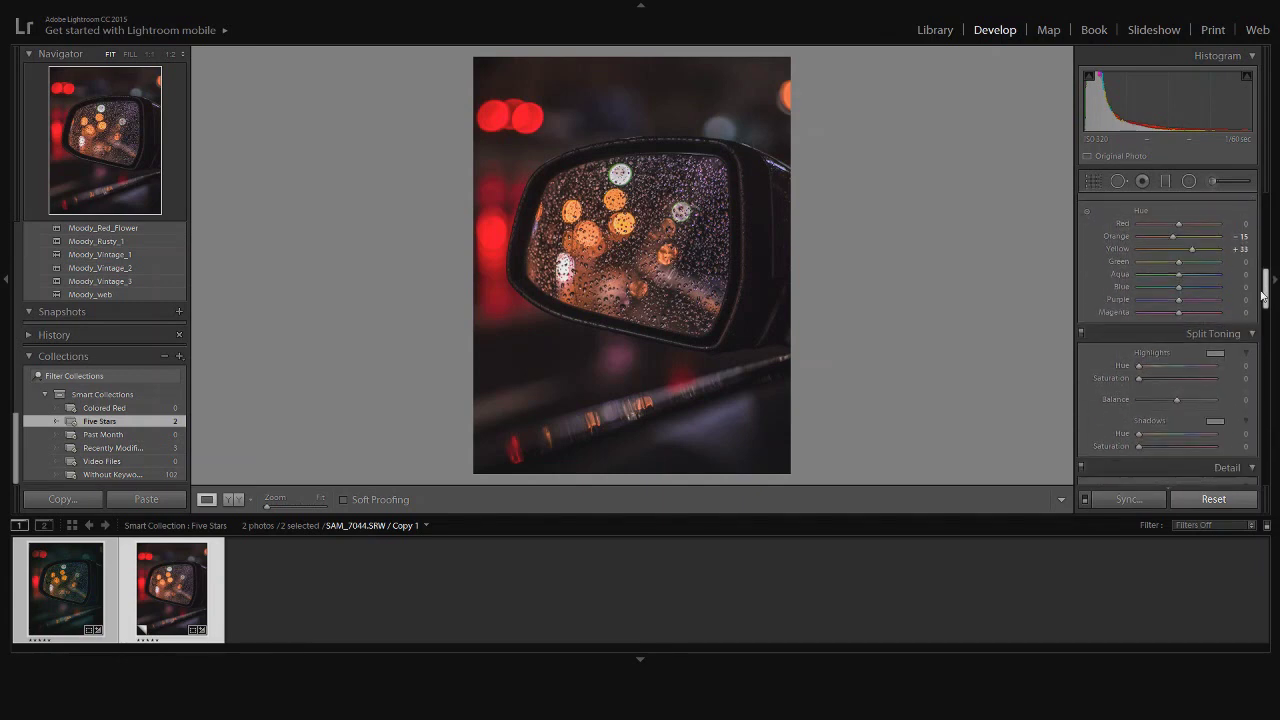
scroll(1263, 295, down, 3)
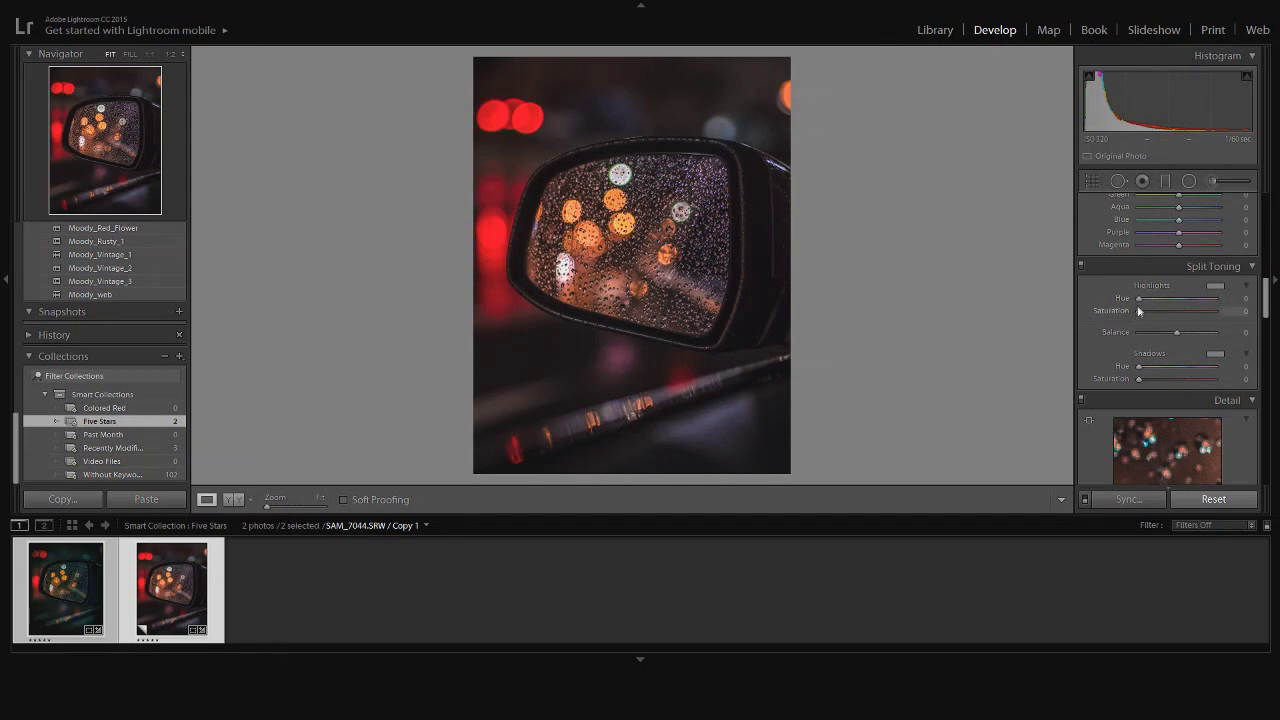
drag(1140, 297, 1202, 310)
drag(1185, 306, 1179, 305)
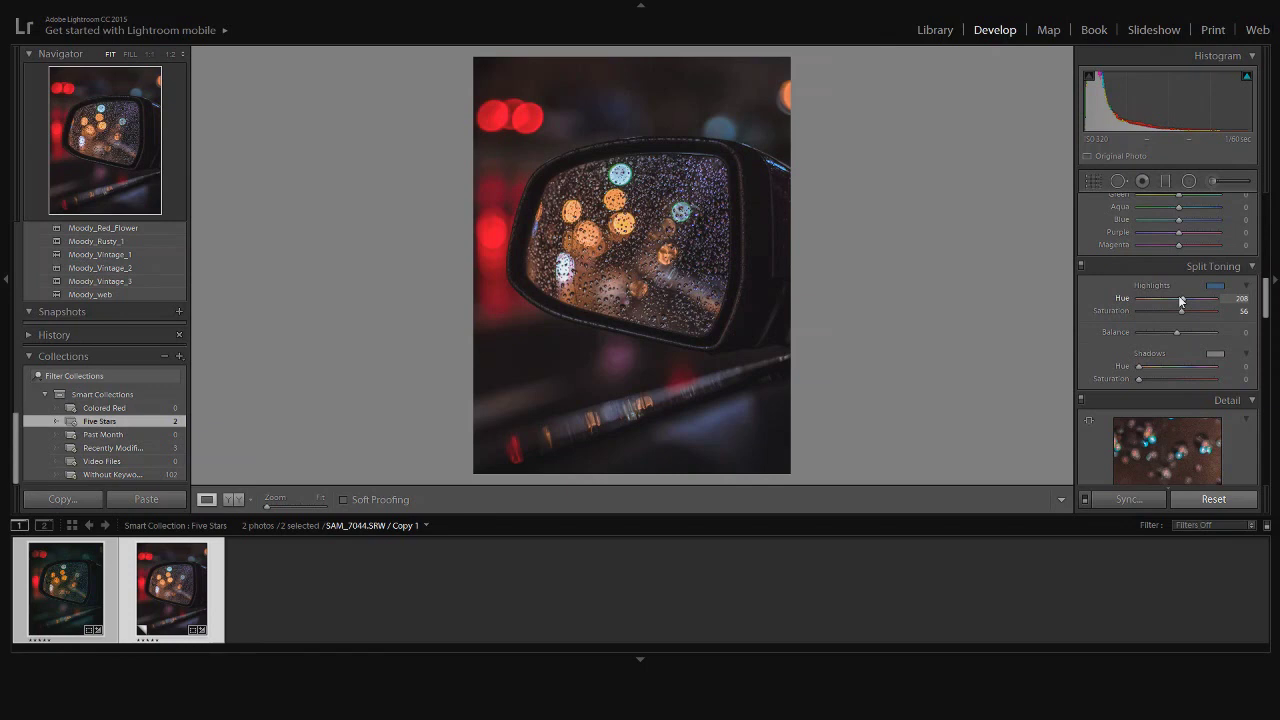
drag(1181, 301, 1148, 303)
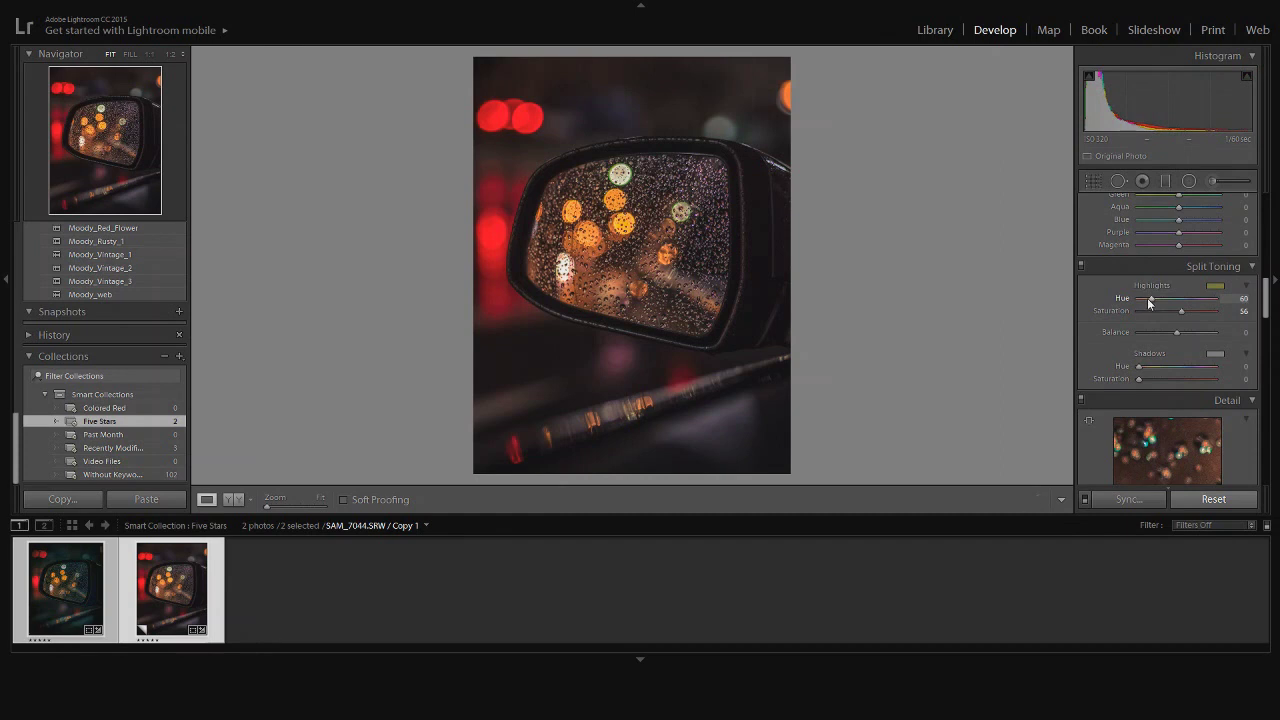
drag(1180, 314, 1162, 312)
- Split-tone the shadows teal-green with a hue of 161 and a saturation of about 23
drag(1138, 366, 1179, 366)
drag(1137, 377, 1216, 378)
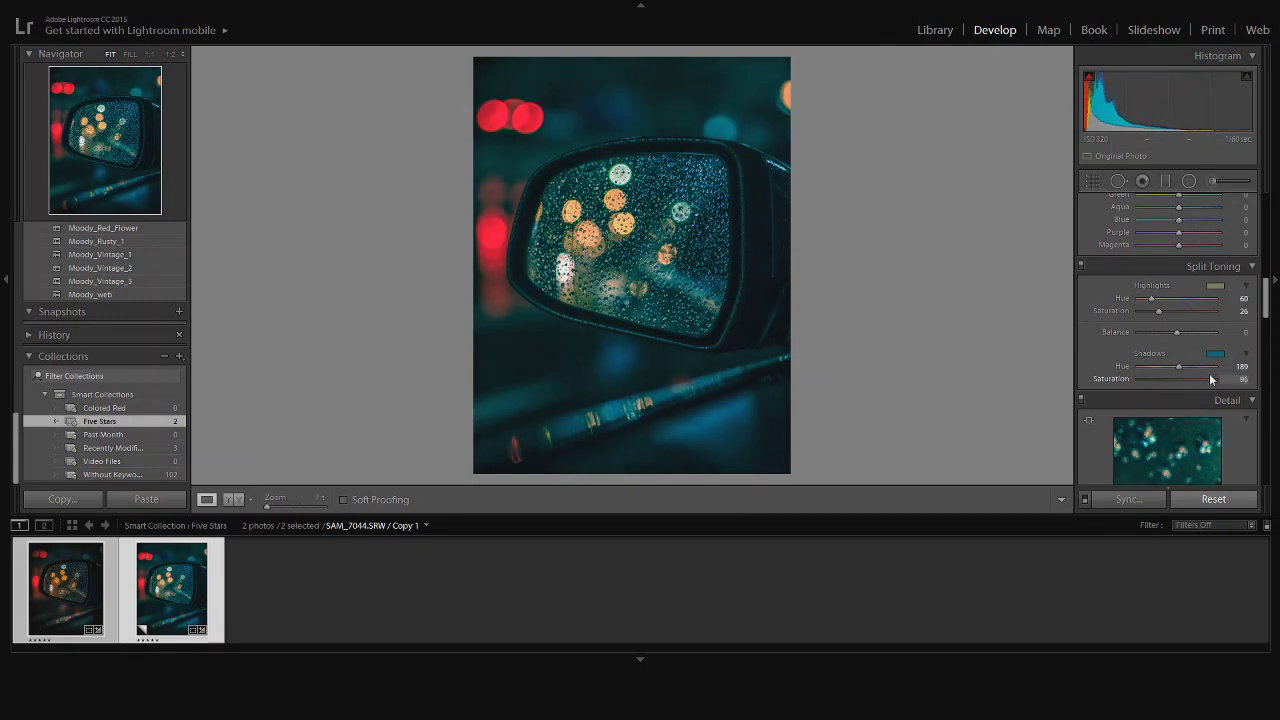
drag(1202, 379, 1172, 383)
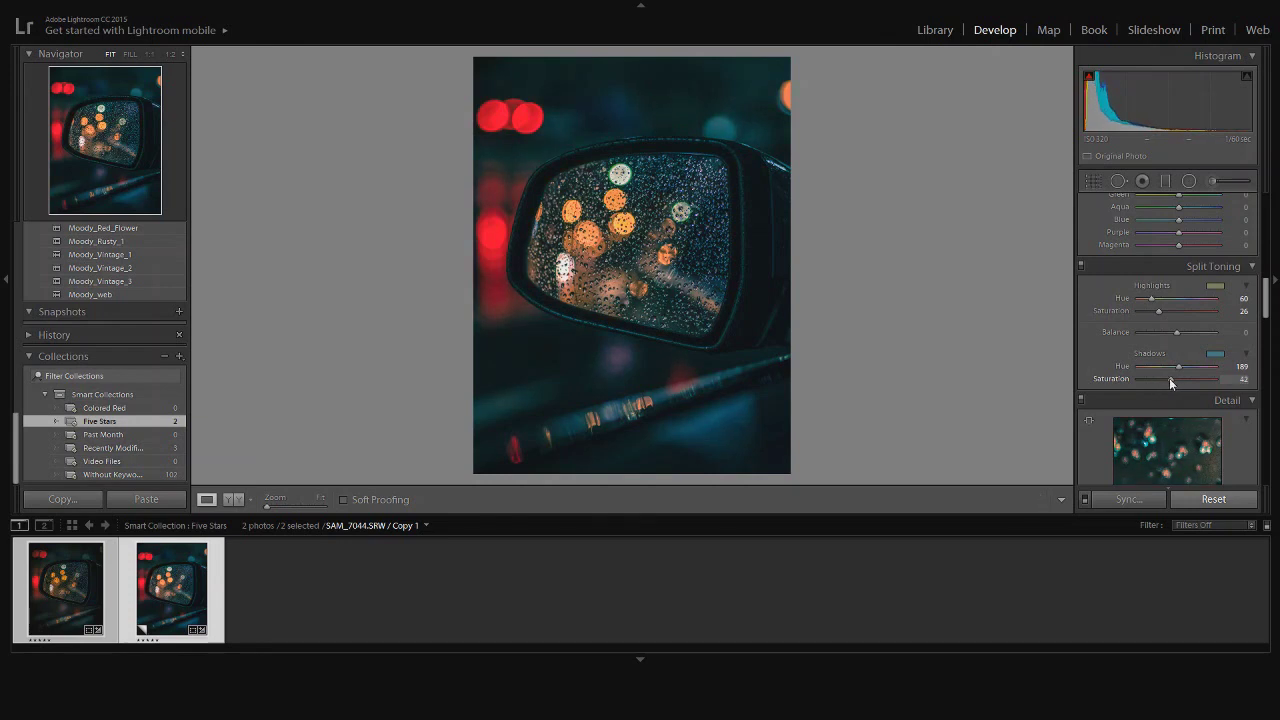
drag(1178, 367, 1172, 374)
drag(1170, 381, 1155, 381)
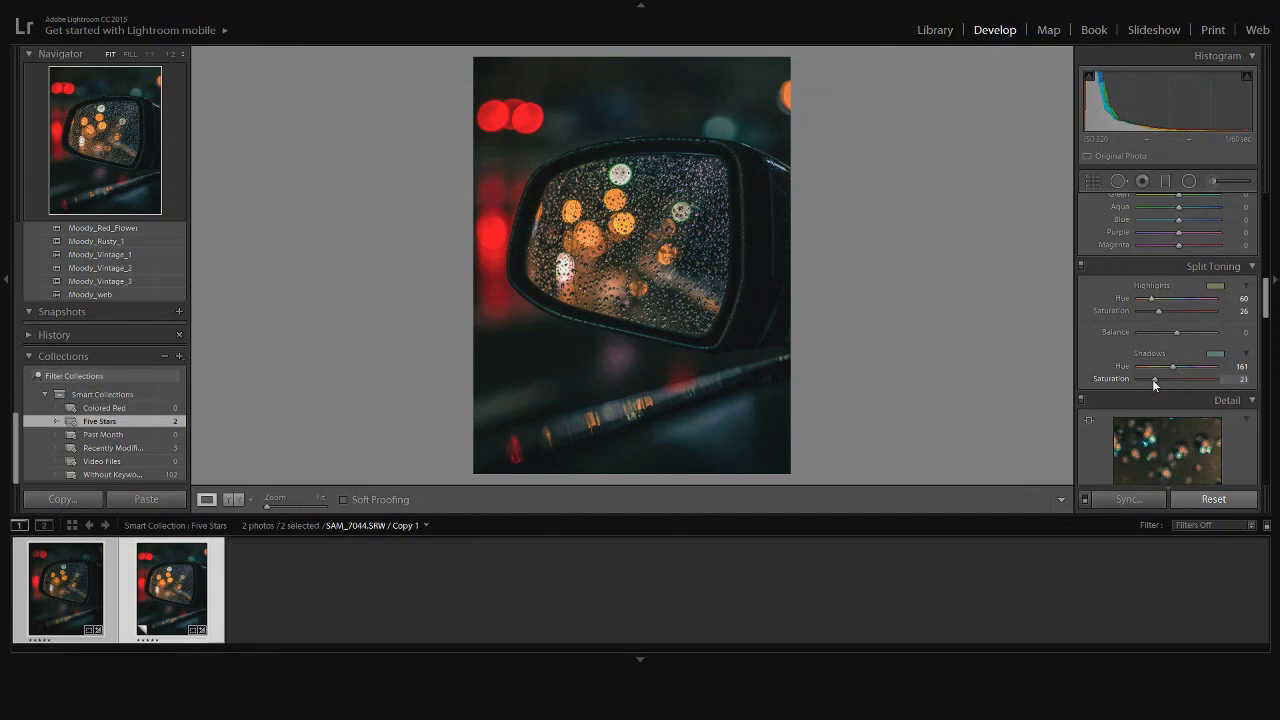
drag(1156, 381, 1158, 381)
- Darken the photo's edges with a Highlight Priority post-crop vignette of amount −32
drag(1265, 306, 1258, 443)
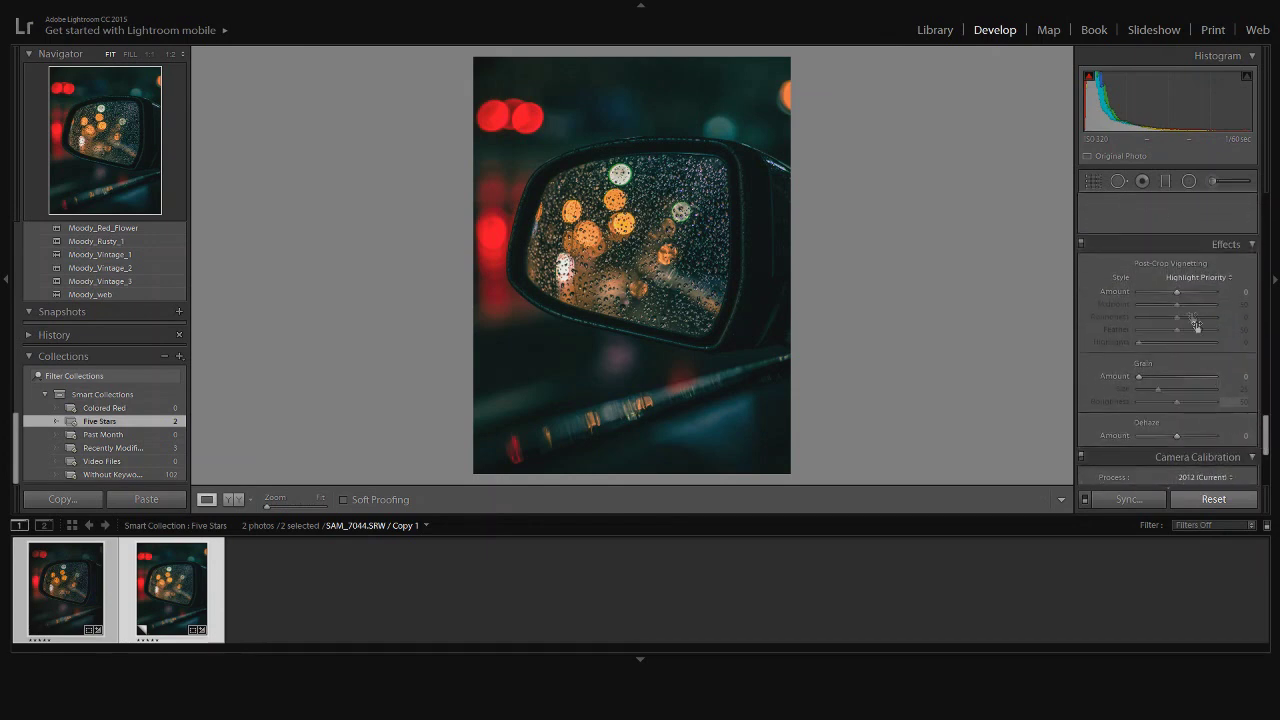
drag(1177, 294, 1169, 290)
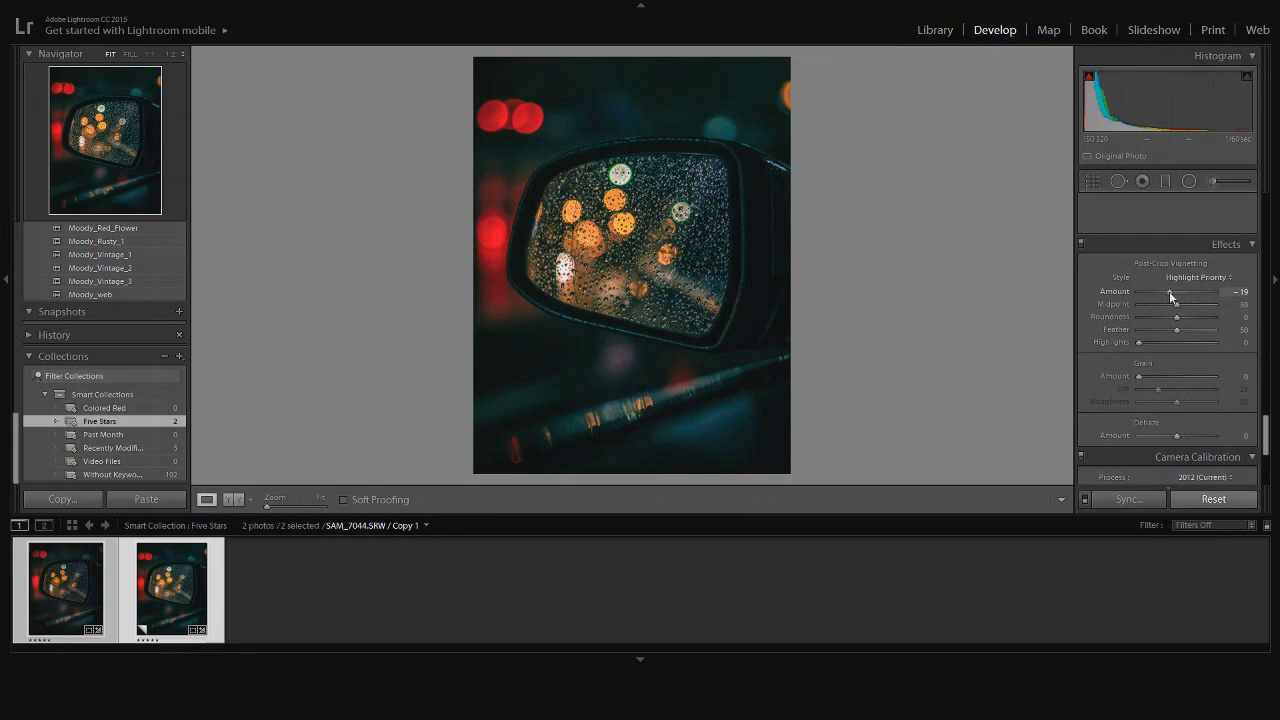
drag(1166, 292, 1162, 292)
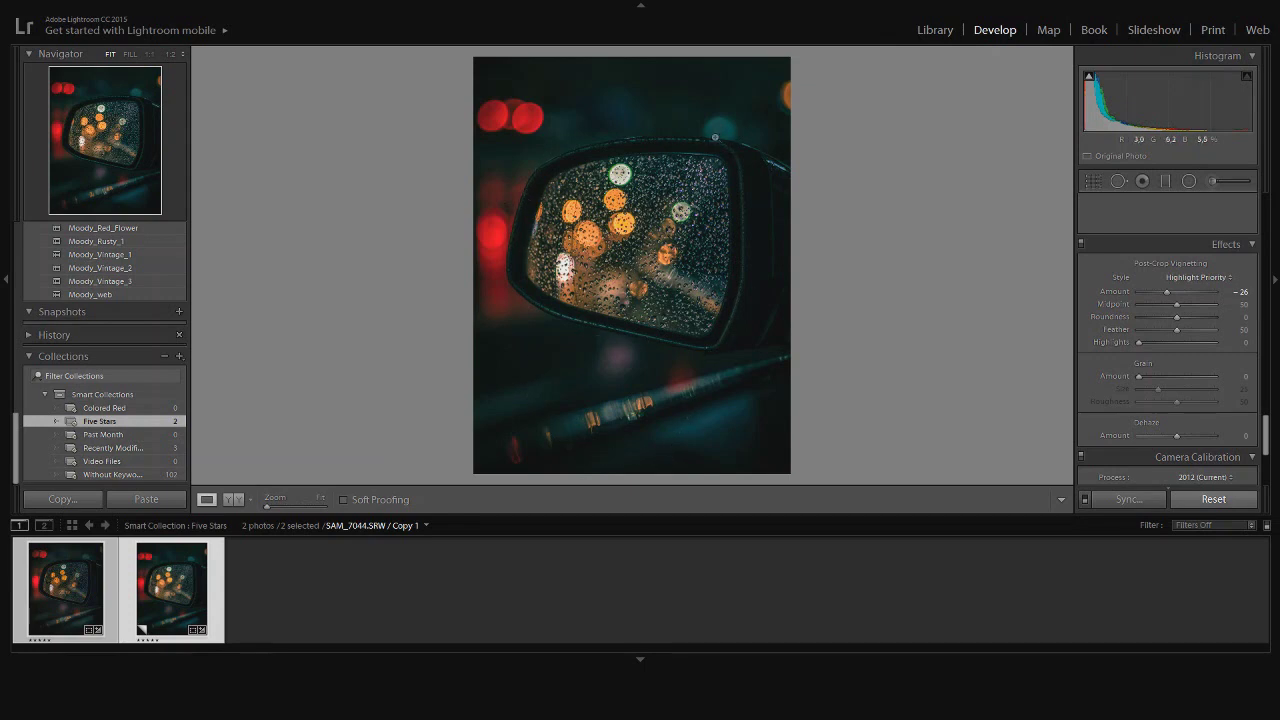
drag(1168, 292, 1165, 291)
drag(1165, 291, 1162, 291)
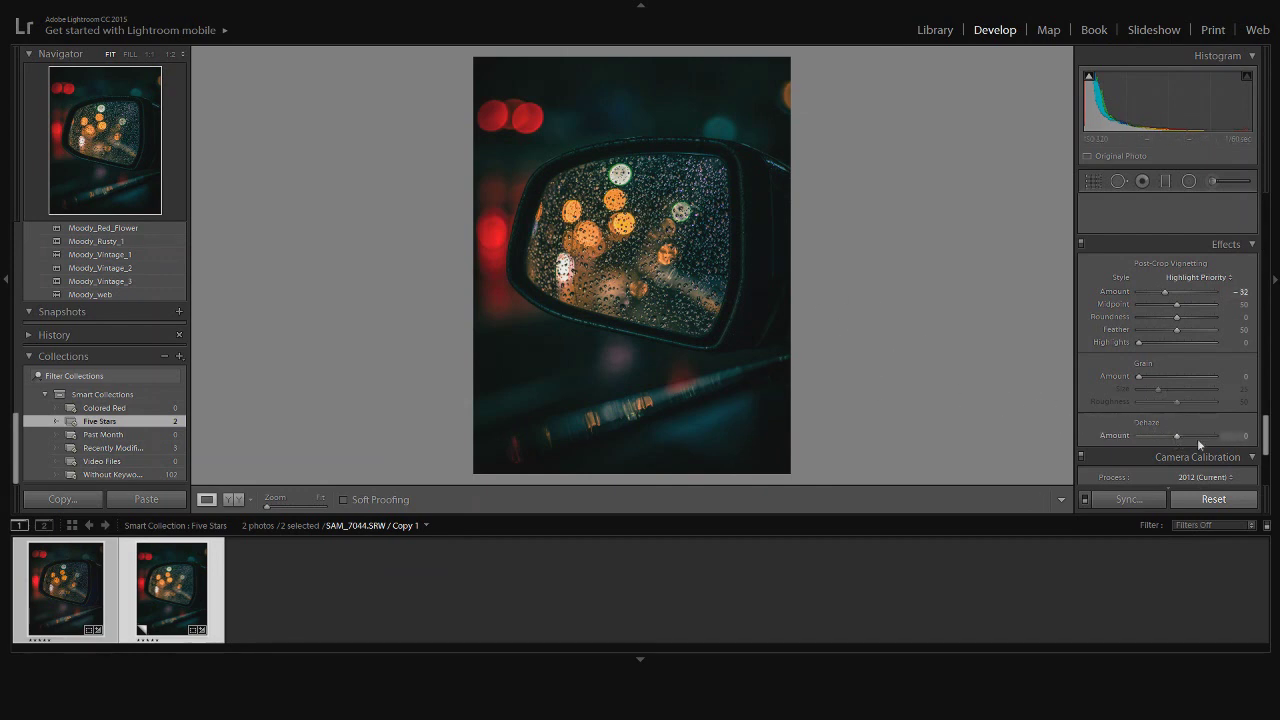
- Try out lower and higher Dehaze amounts on the whole photo
mouse_move(1181, 436)
mouse_down()
mouse_move(1193, 435)
mouse_move(1158, 437)
mouse_move(1175, 438)
mouse_up()
mouse_move(1173, 438)
mouse_down()
mouse_move(1157, 439)
mouse_move(1178, 438)
mouse_up()
drag(1179, 438, 1202, 440)
drag(1192, 438, 1176, 438)
drag(1179, 434, 1181, 434)
- Lower the photo's overall contrast to −21 in the basic tone adjustments
drag(1266, 435, 1244, 288)
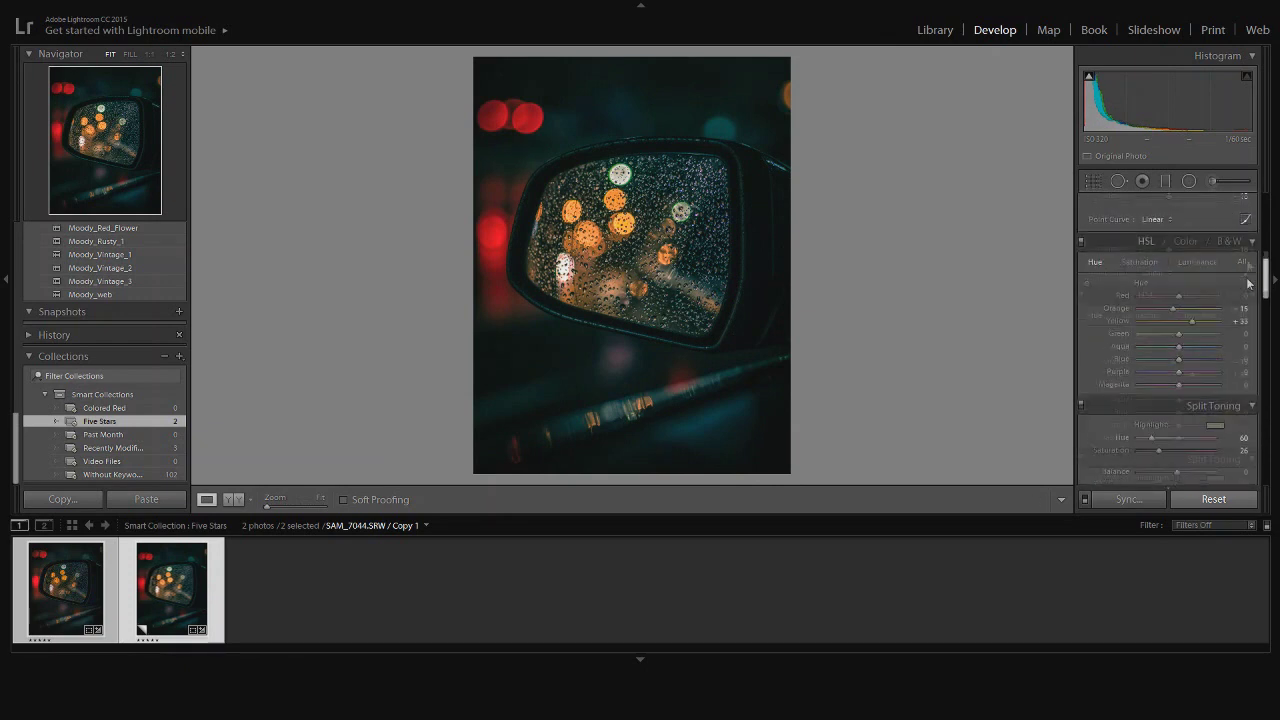
scroll(1244, 288, up, 5)
mouse_move(1176, 327)
mouse_down()
mouse_move(1192, 325)
mouse_move(1170, 327)
mouse_up()
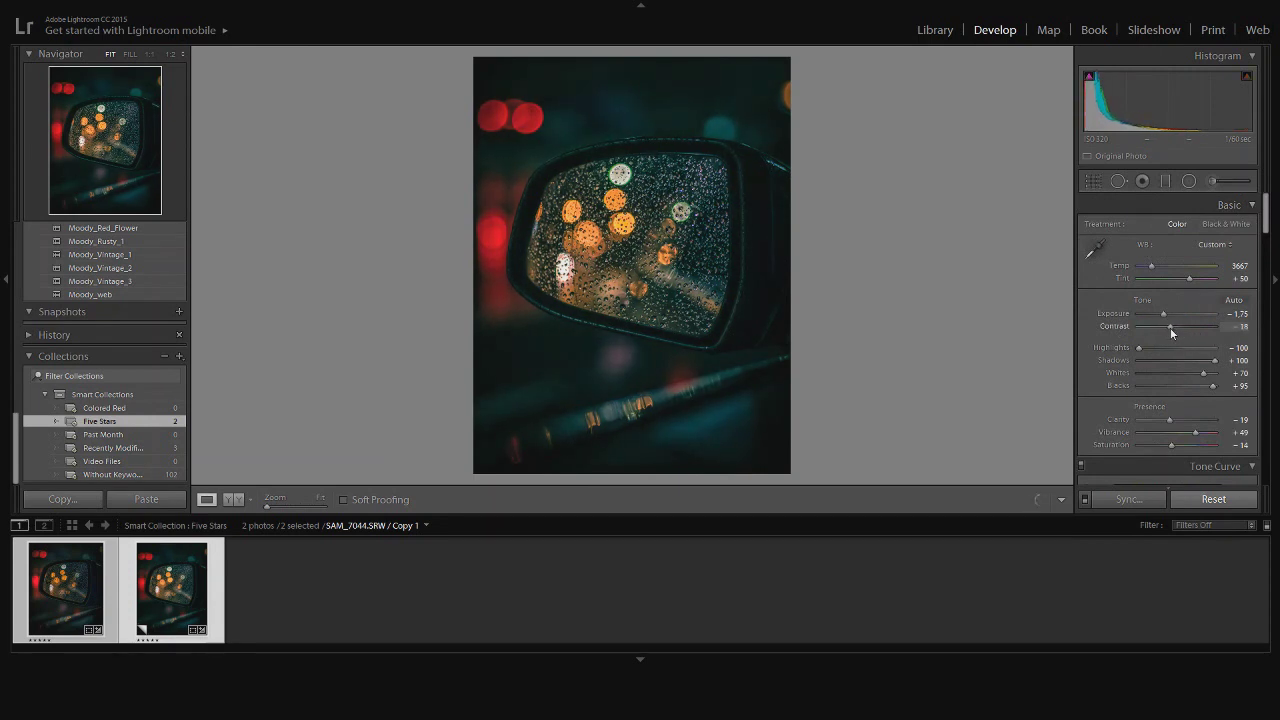
drag(1172, 327, 1176, 326)
drag(1170, 326, 1168, 326)
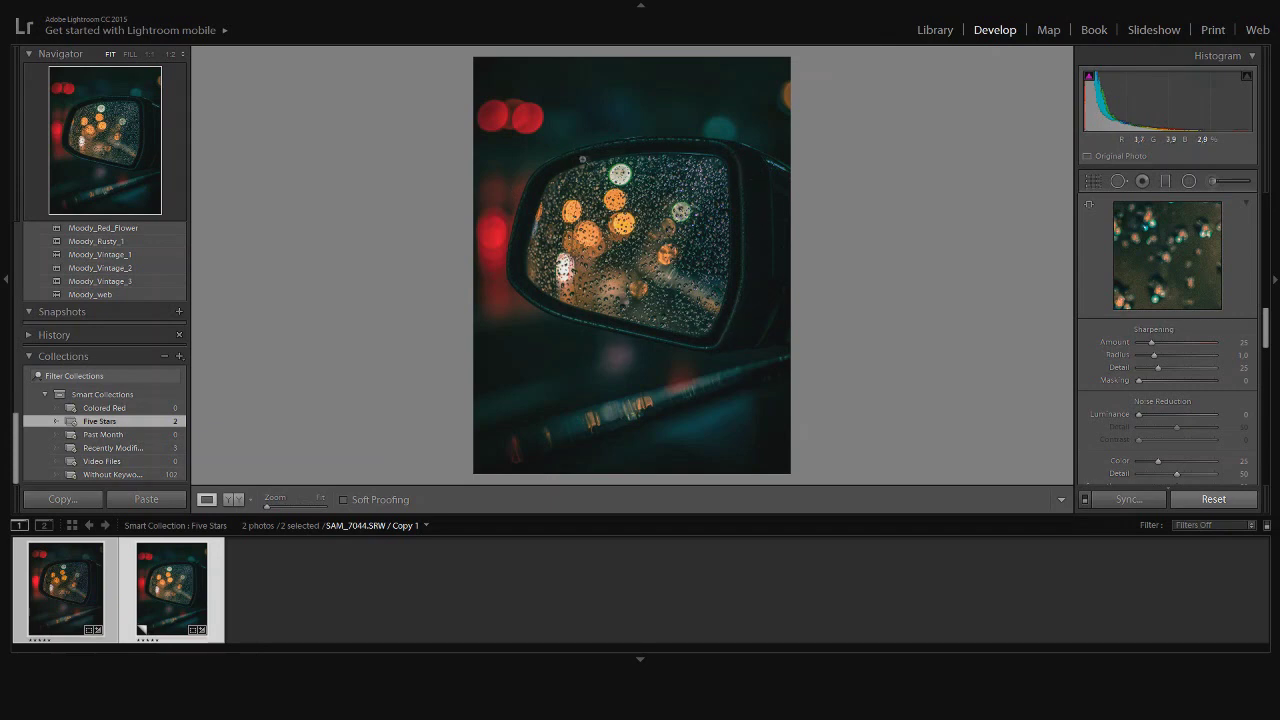
- Paint an Adjustment Brush mask over the whole mirror glass and check its coverage with the mask overlay
drag(1266, 323, 1269, 178)
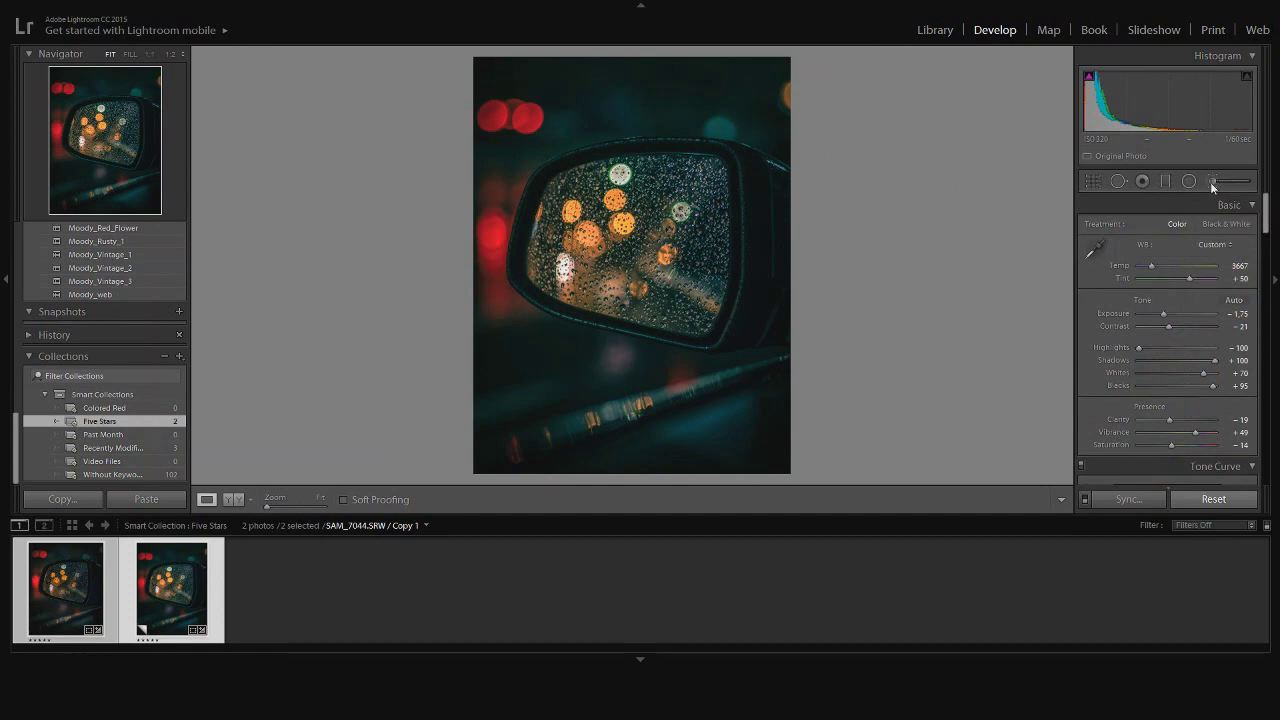
click(1210, 182)
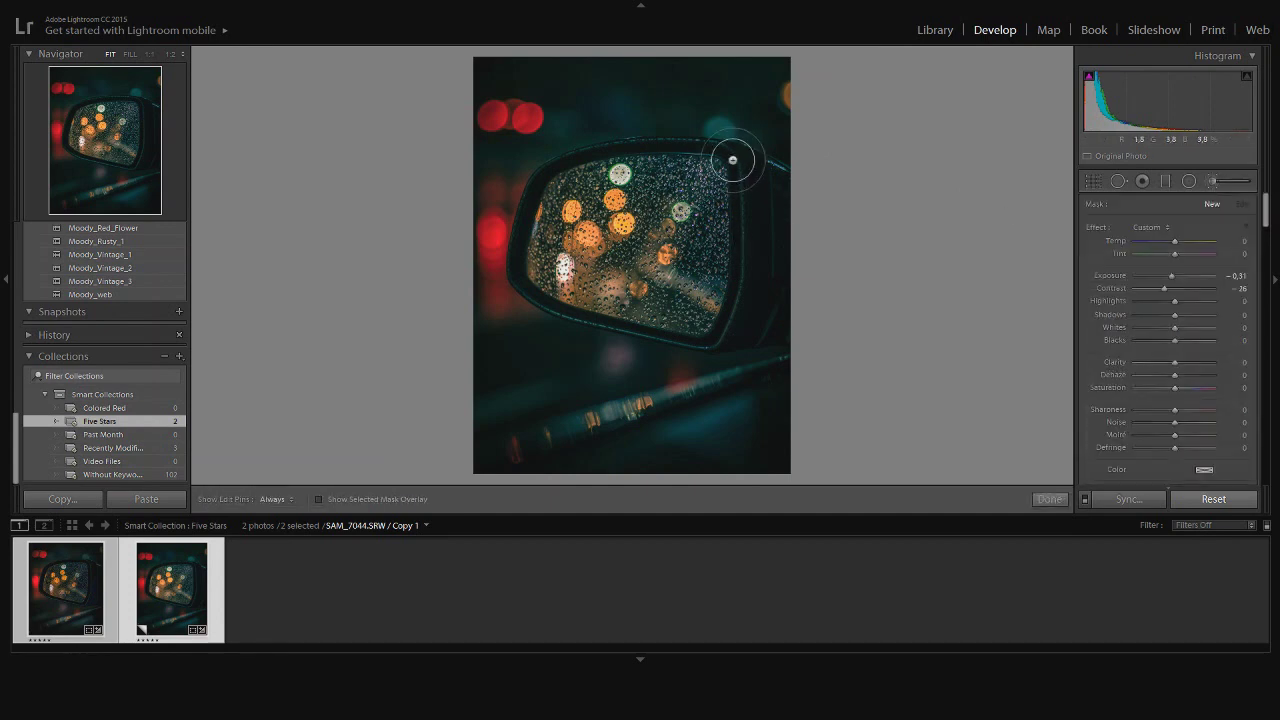
mouse_move(719, 158)
mouse_down()
mouse_move(597, 160)
mouse_move(559, 185)
mouse_move(642, 168)
mouse_move(707, 175)
mouse_move(557, 213)
mouse_move(692, 232)
mouse_move(640, 245)
mouse_move(700, 258)
mouse_move(539, 283)
mouse_move(707, 328)
mouse_move(737, 200)
mouse_move(719, 155)
mouse_move(583, 157)
mouse_move(539, 187)
mouse_move(521, 246)
mouse_move(565, 300)
mouse_move(646, 314)
mouse_move(710, 302)
mouse_move(716, 160)
mouse_move(638, 183)
mouse_move(710, 229)
mouse_move(673, 300)
mouse_move(720, 290)
mouse_move(737, 197)
mouse_move(685, 158)
mouse_move(592, 172)
mouse_move(664, 184)
mouse_move(697, 275)
mouse_move(625, 305)
mouse_move(700, 316)
mouse_move(734, 256)
mouse_move(731, 171)
mouse_move(695, 148)
mouse_move(615, 152)
mouse_move(567, 175)
mouse_move(540, 248)
mouse_move(610, 284)
mouse_move(694, 300)
mouse_move(666, 172)
mouse_move(710, 170)
mouse_move(725, 215)
mouse_move(708, 308)
mouse_move(727, 252)
mouse_move(722, 161)
mouse_move(605, 160)
mouse_move(699, 238)
mouse_move(707, 280)
mouse_move(717, 322)
mouse_up()
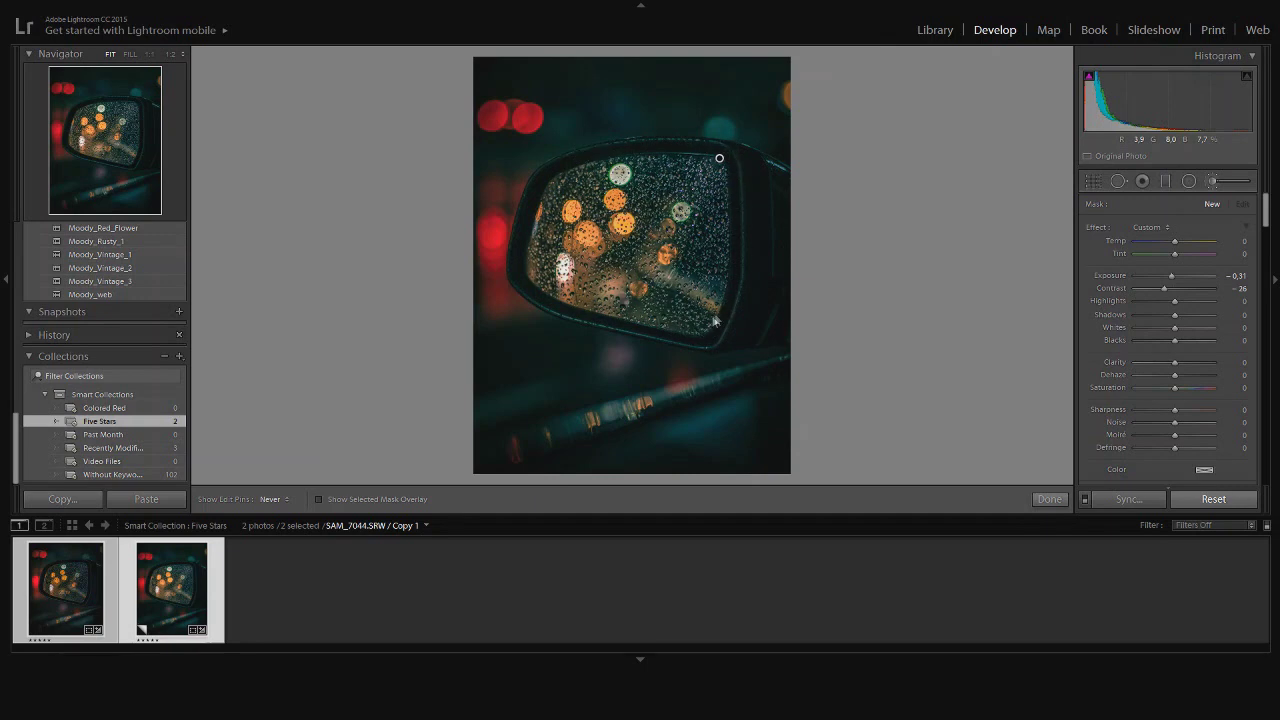
click(319, 500)
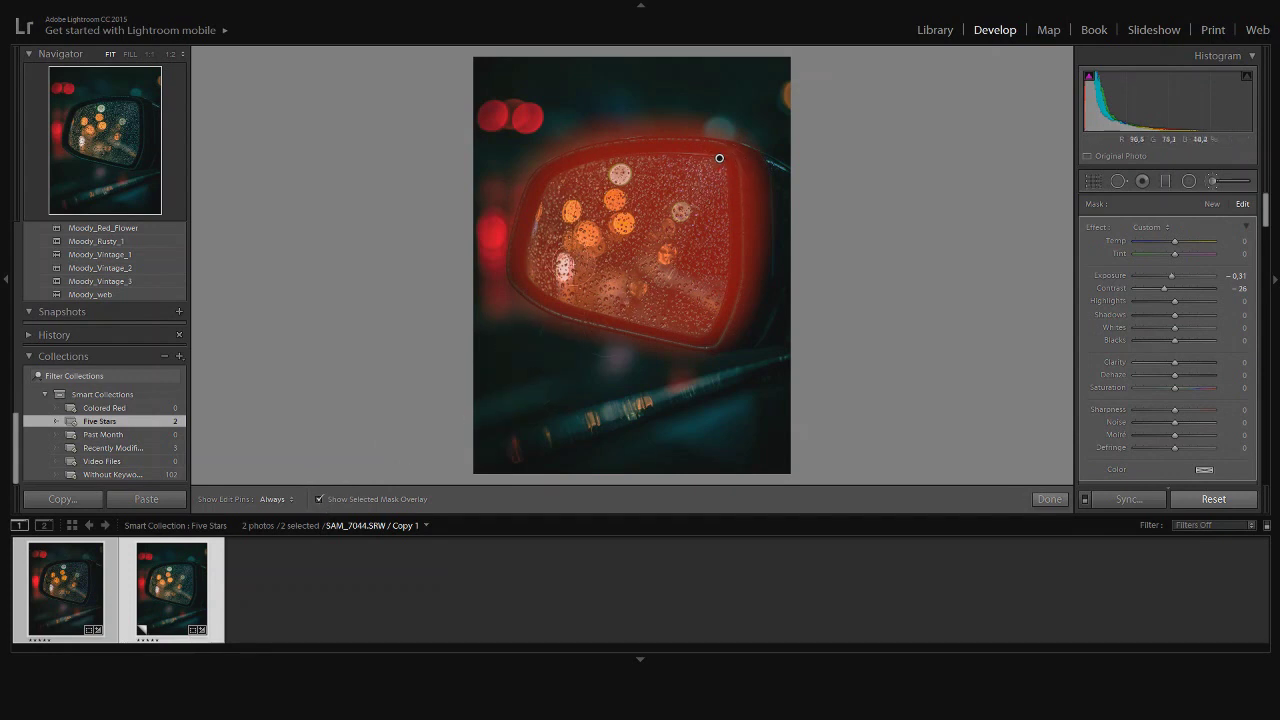
click(319, 502)
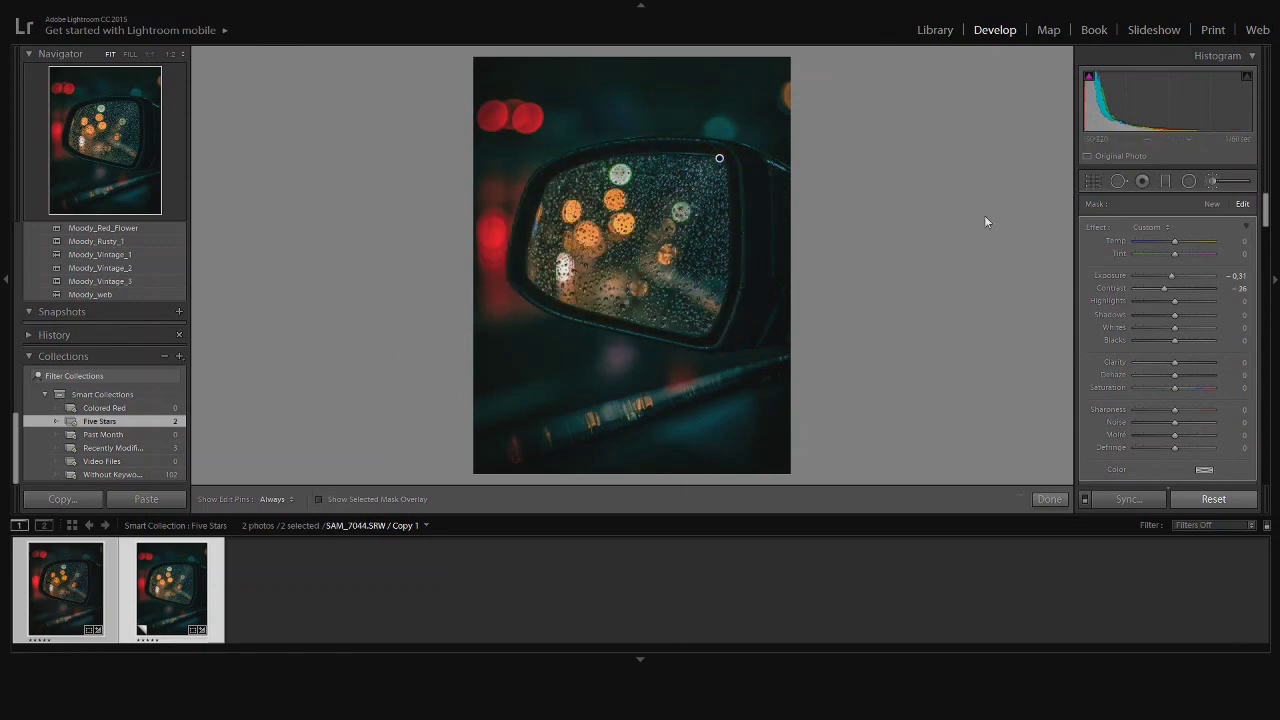
- Reset the mirror mask's exposure and contrast, and cool it with a temperature of −11 and tint of −9
double_click(1122, 276)
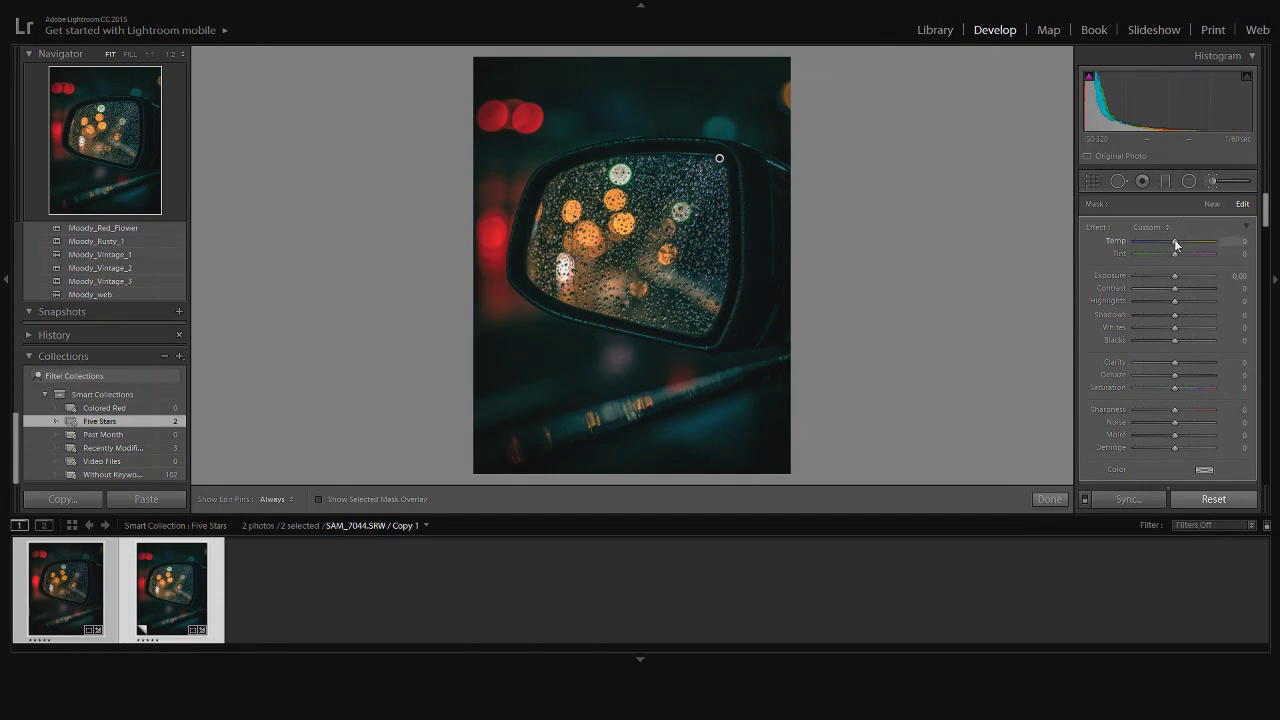
drag(1176, 244, 1172, 246)
drag(1175, 256, 1172, 258)
- Set the mirror mask's exposure to 0.38, contrast to 35, highlights to −35, shadows to −38 and whites to −25
drag(1176, 279, 1178, 278)
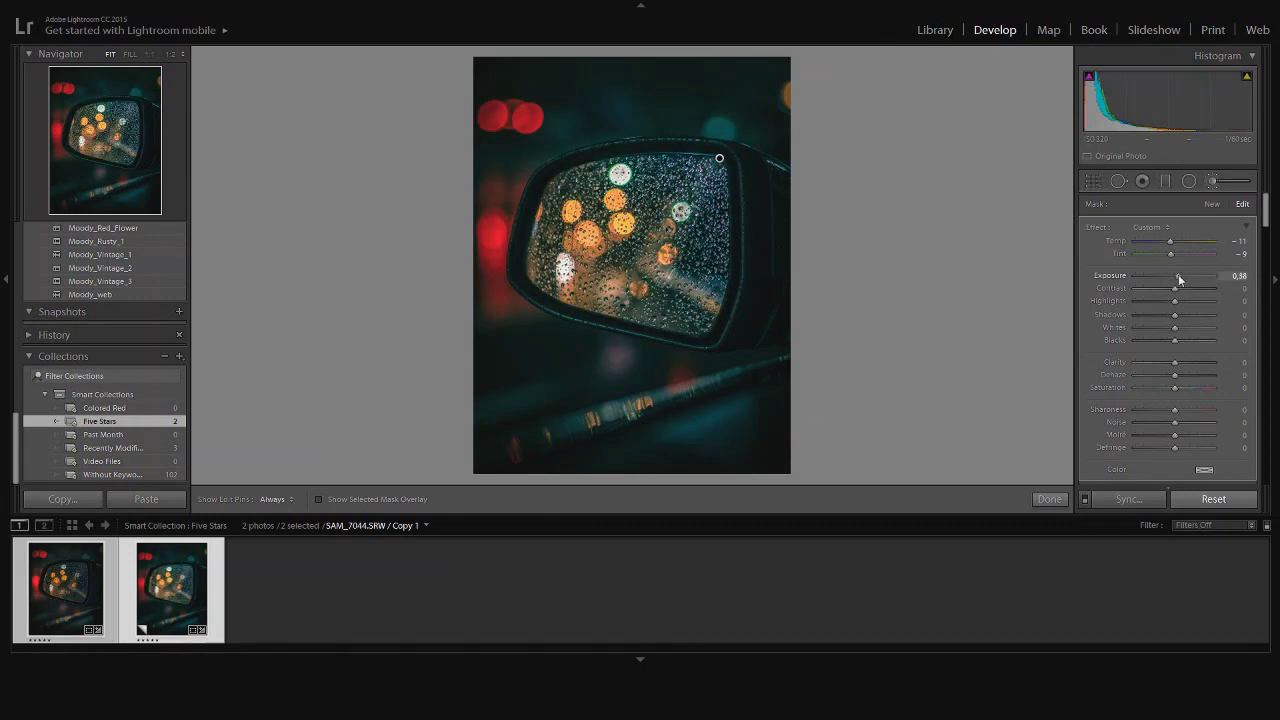
drag(1173, 289, 1199, 290)
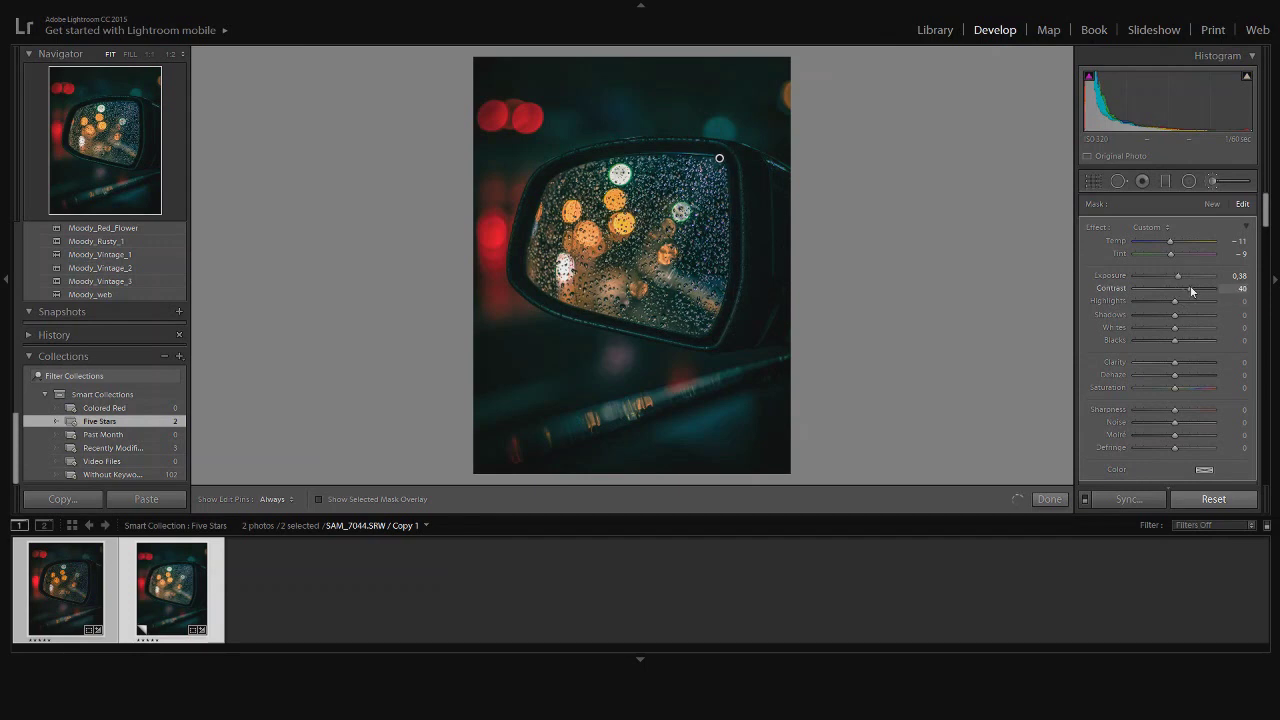
drag(1188, 286, 1188, 286)
drag(1175, 302, 1156, 302)
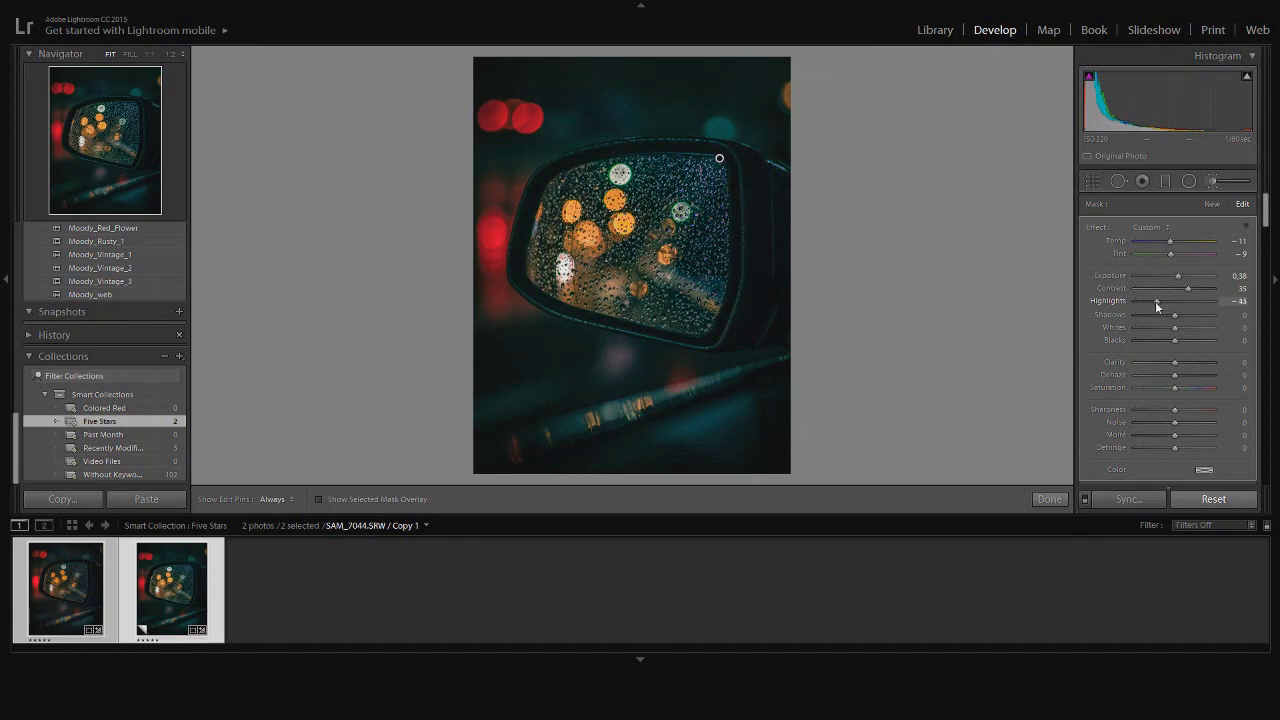
mouse_move(1157, 301)
mouse_down()
mouse_move(1153, 320)
mouse_move(1138, 318)
mouse_move(1155, 318)
mouse_up()
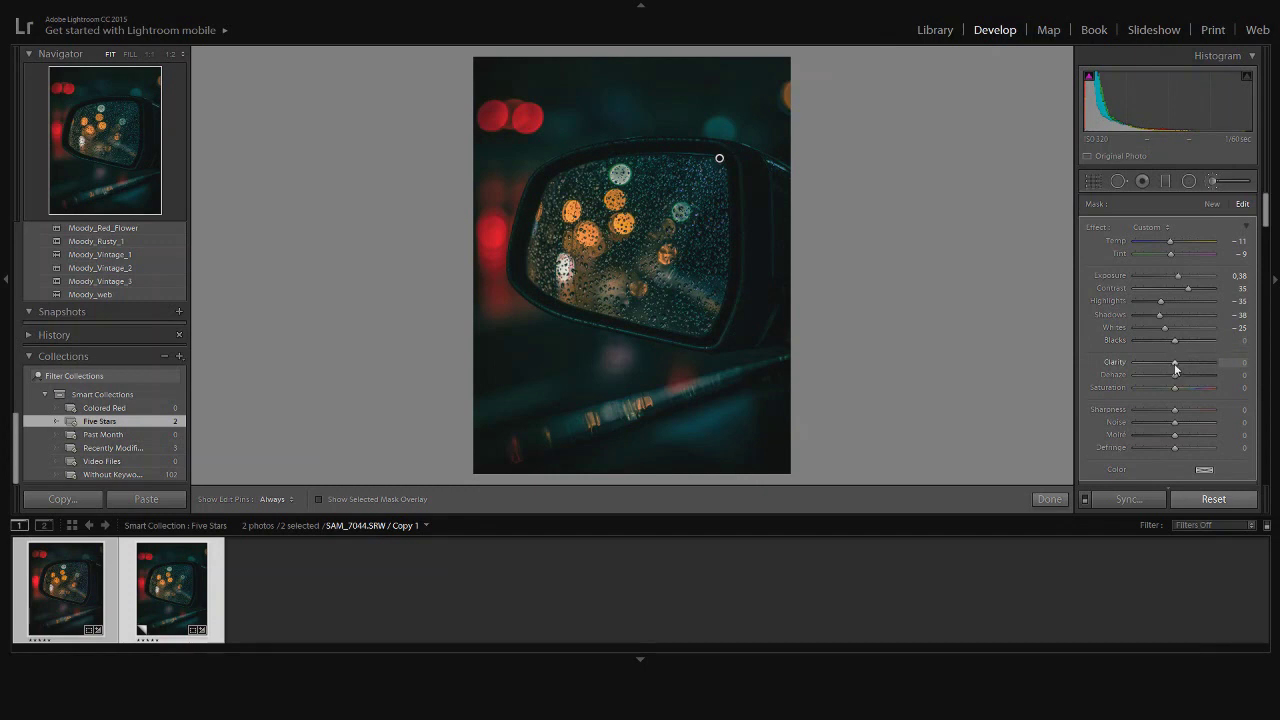
- Set the mirror mask's clarity to −25, dehaze to 40 and saturation to 13
drag(1175, 368, 1156, 369)
drag(1165, 365, 1164, 366)
drag(1189, 376, 1201, 375)
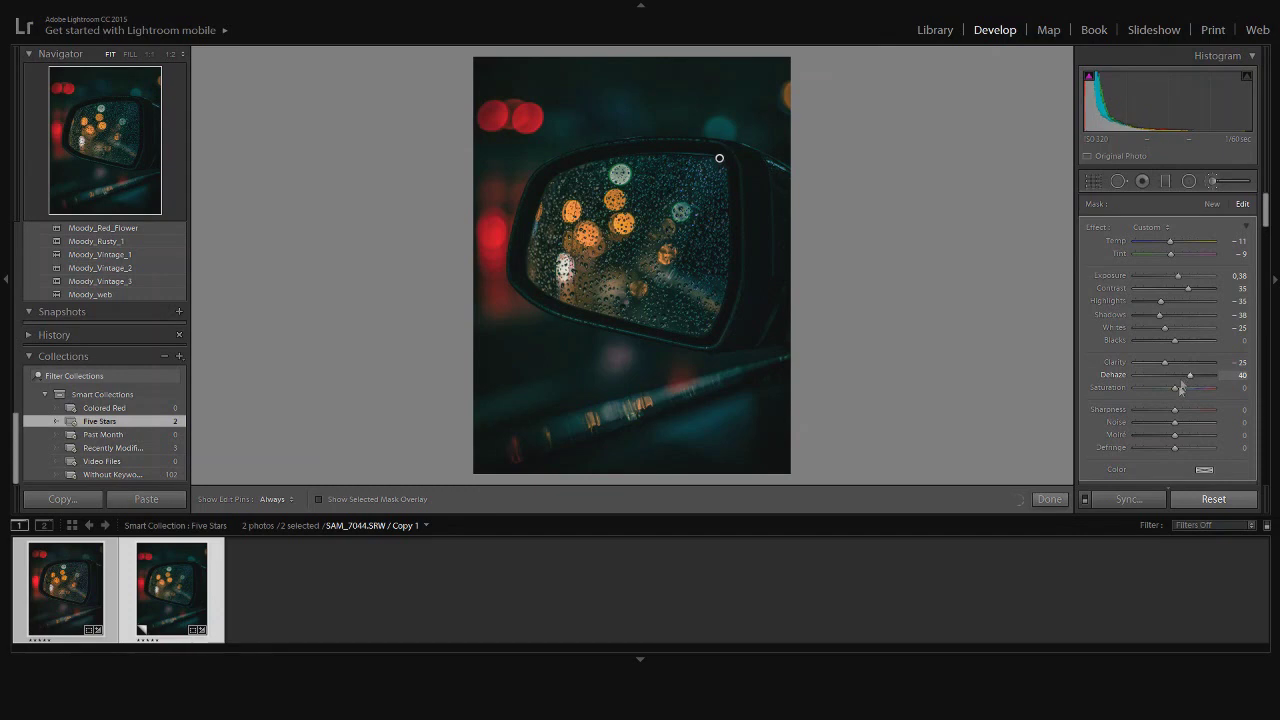
drag(1174, 389, 1179, 390)
drag(1182, 390, 1178, 390)
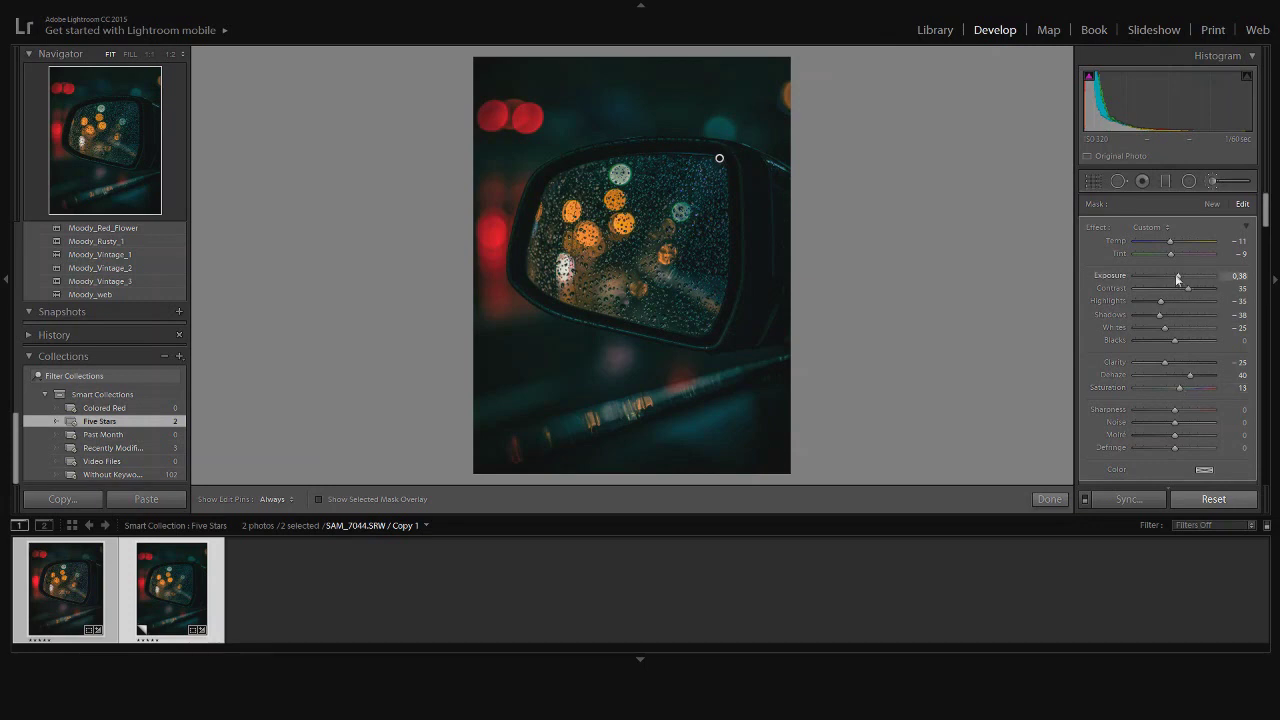
- Raise the mirror mask's exposure to 0.72, finish the brush edit and compare the photo before and after side by side
drag(1186, 279, 1179, 278)
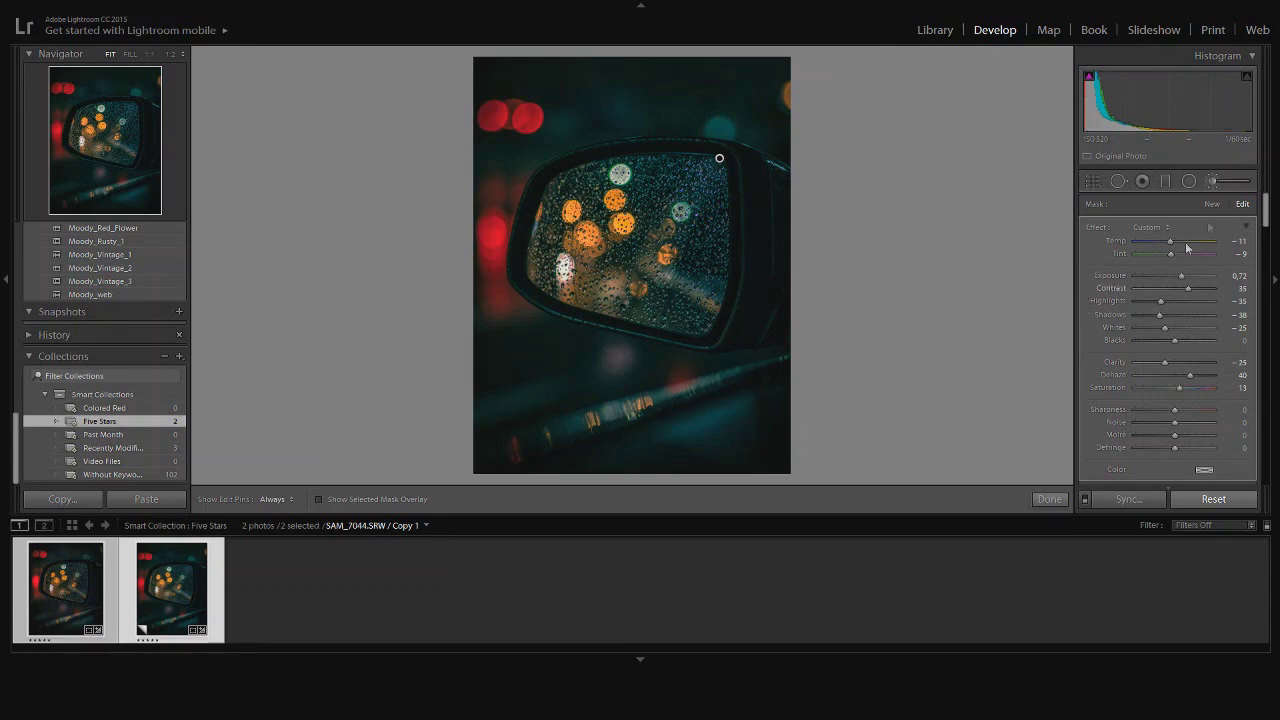
click(1046, 499)
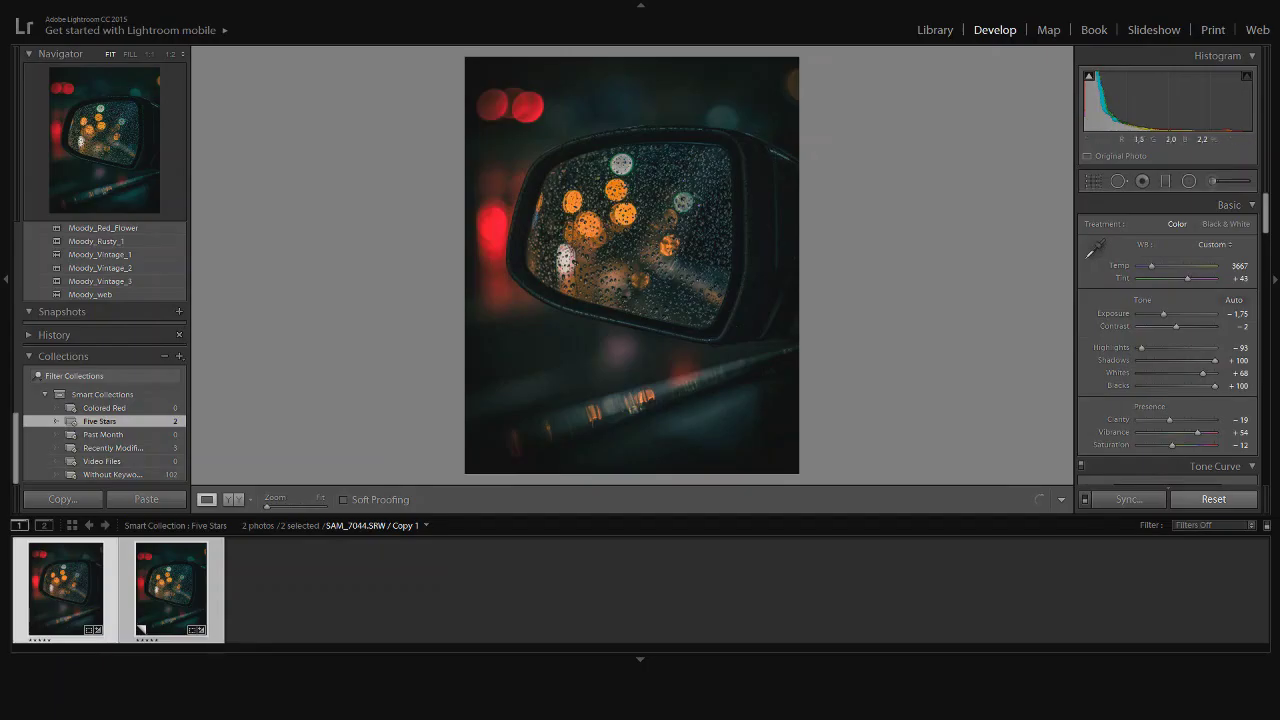
click(233, 499)
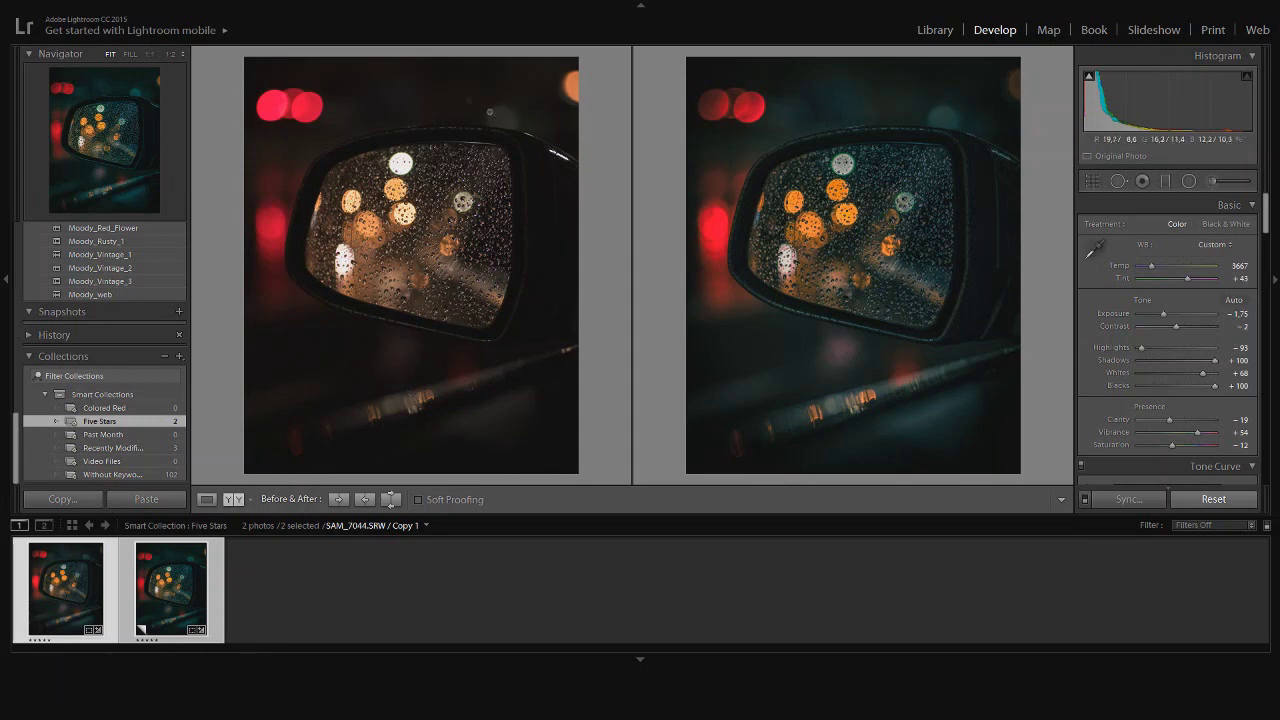